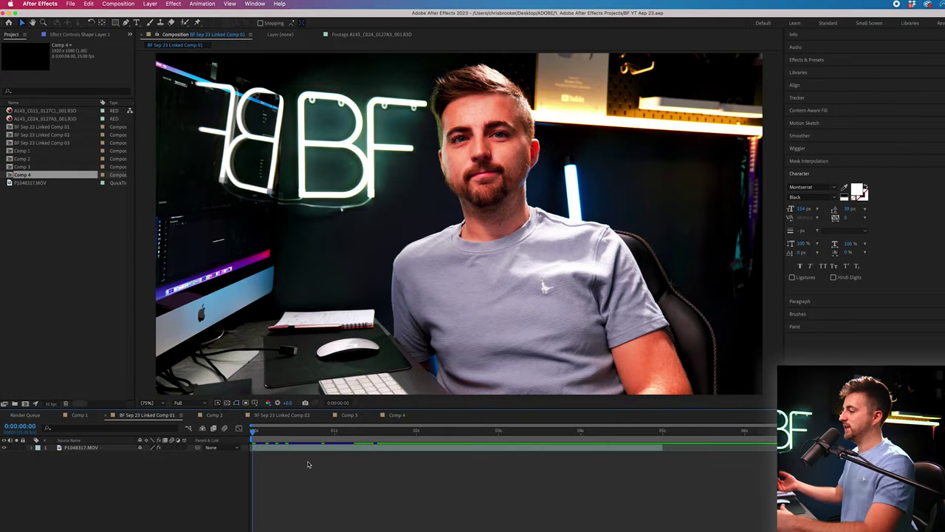
Step: Play back the footage and examine the head movement with the face enlarged
key(space)
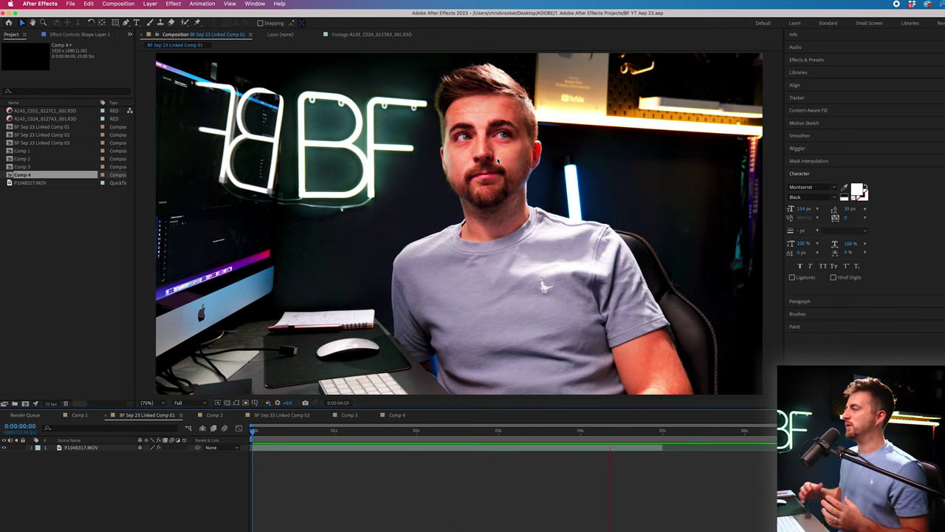
key(space)
key(space)
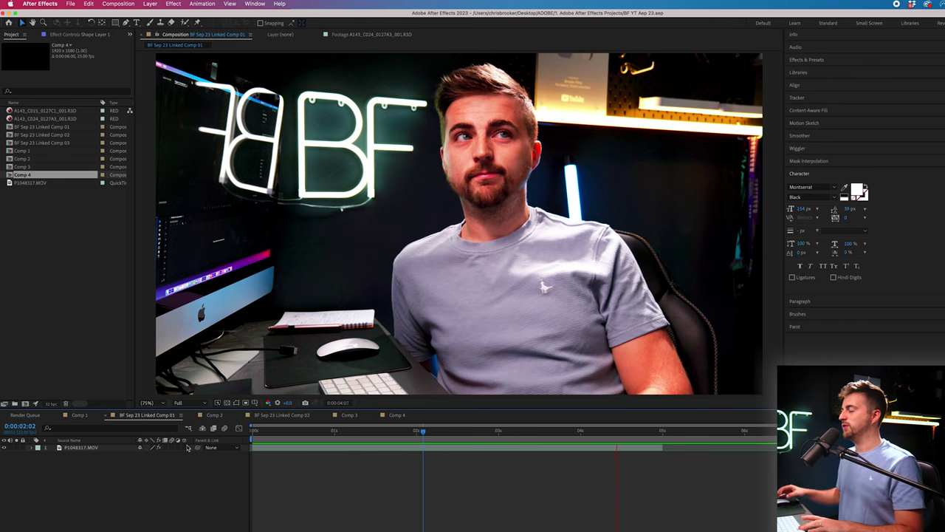
scroll(486, 135, up, 3)
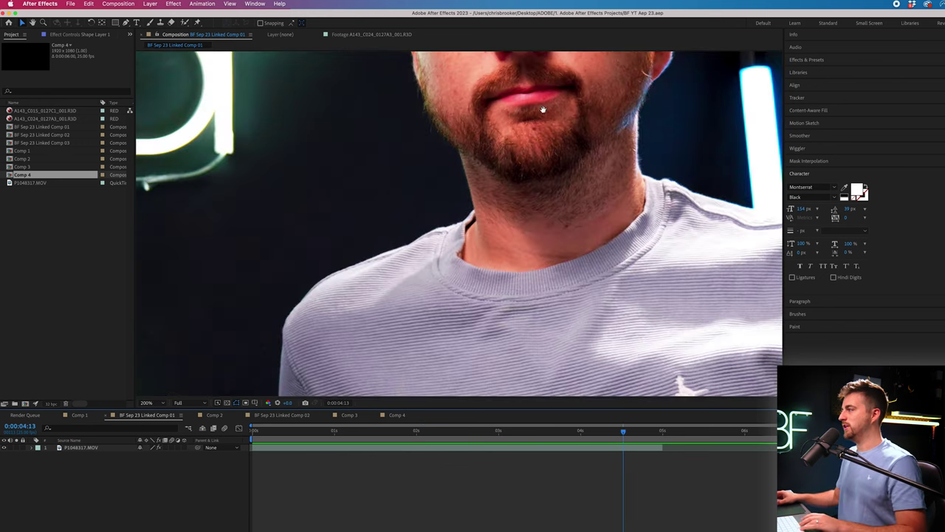
drag(543, 109, 496, 334)
key(Home)
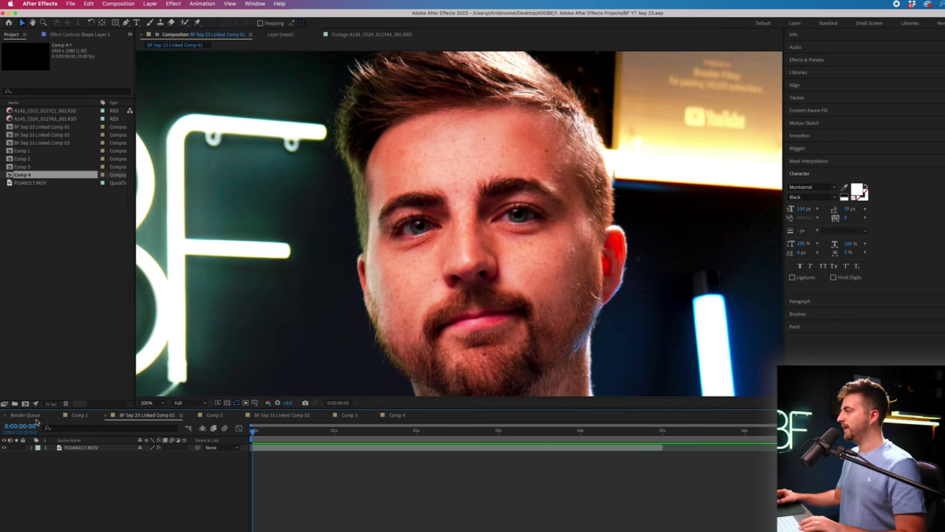
key(space)
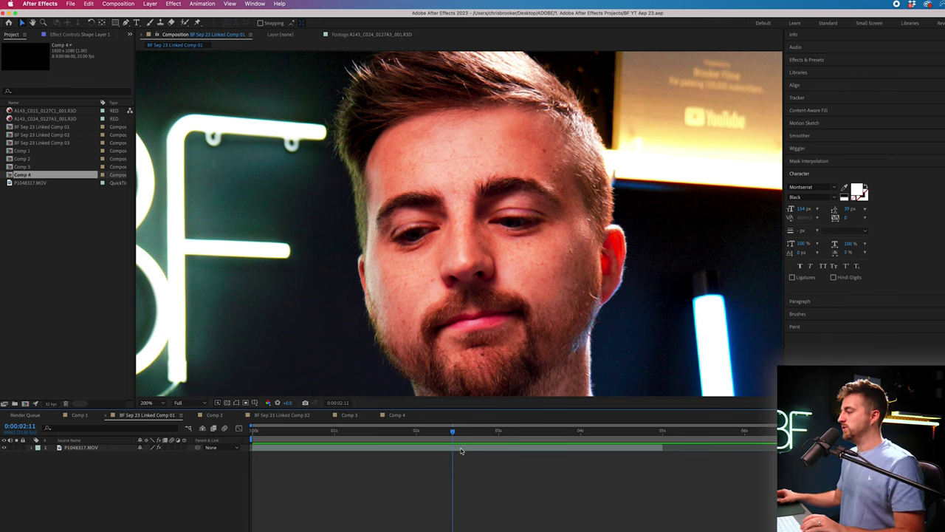
key(space)
key(space)
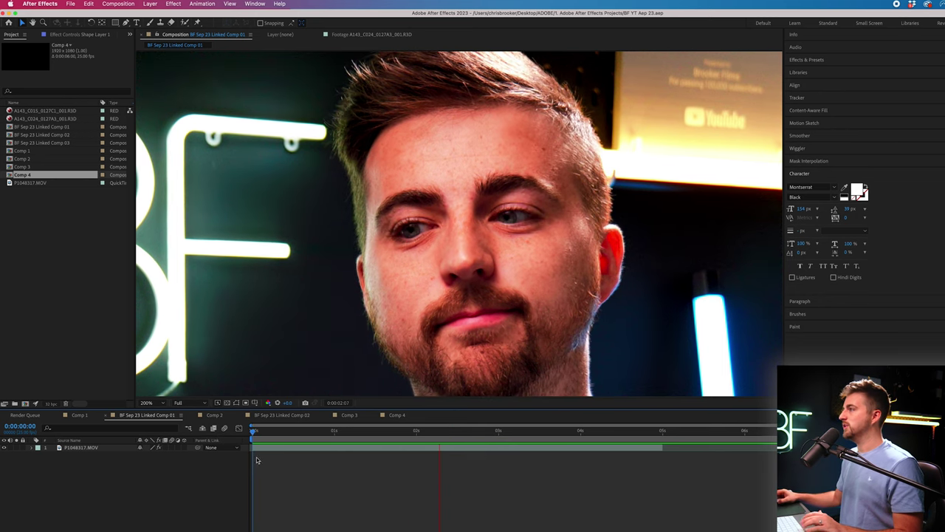
Step: Start a Track Motion tracker on the P1048317.MOV layer
click(106, 448)
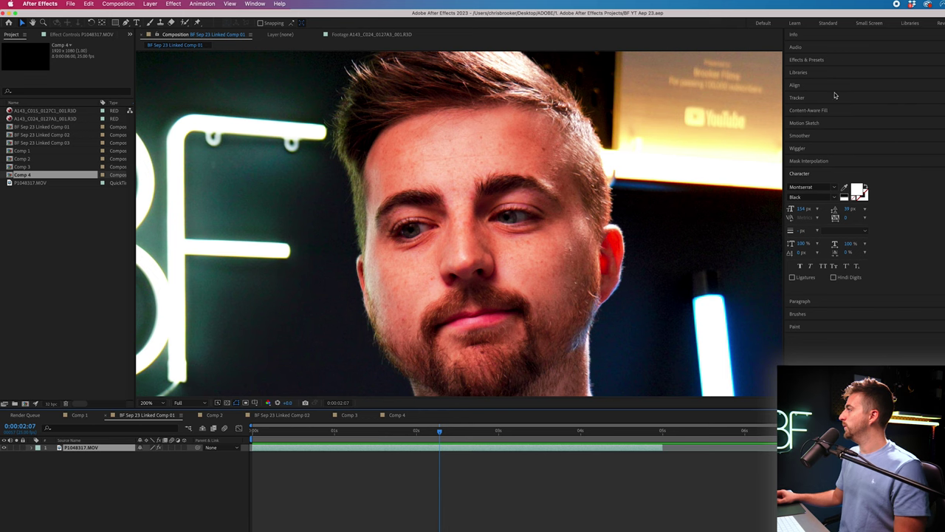
click(797, 98)
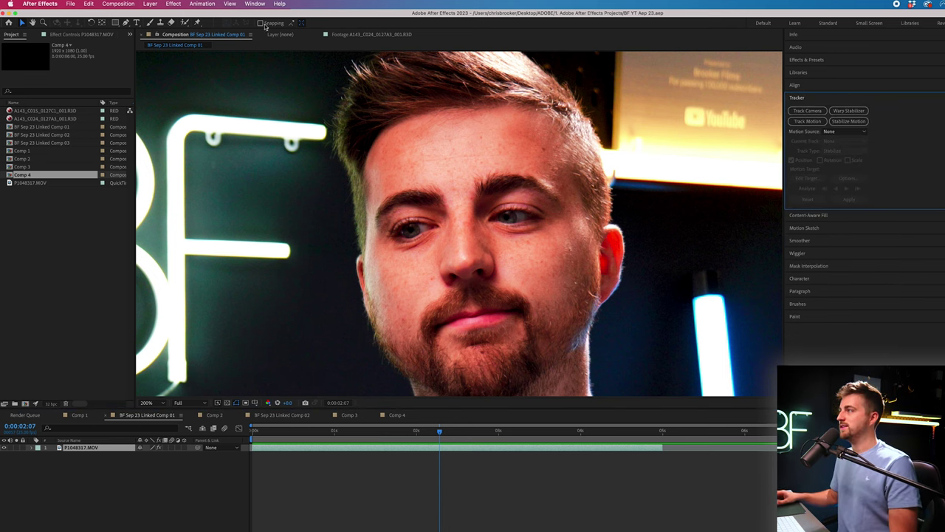
click(257, 4)
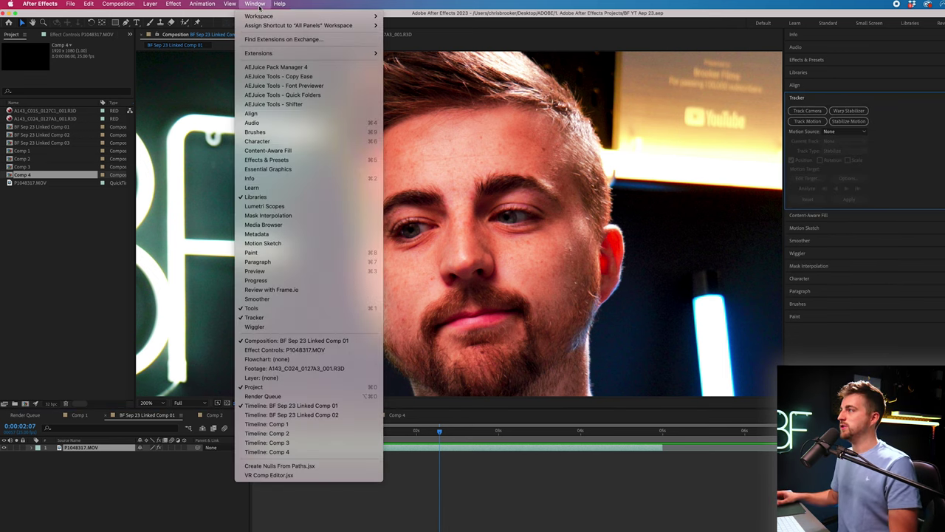
click(269, 317)
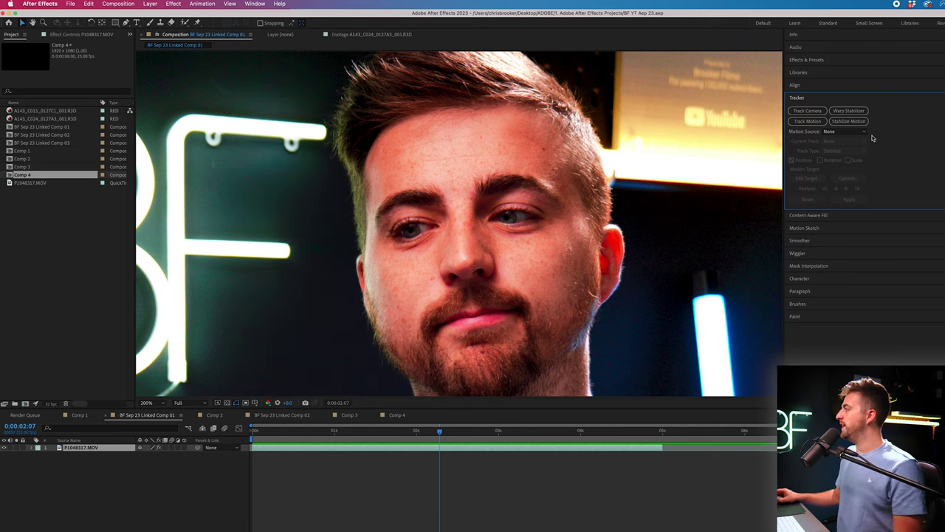
click(805, 122)
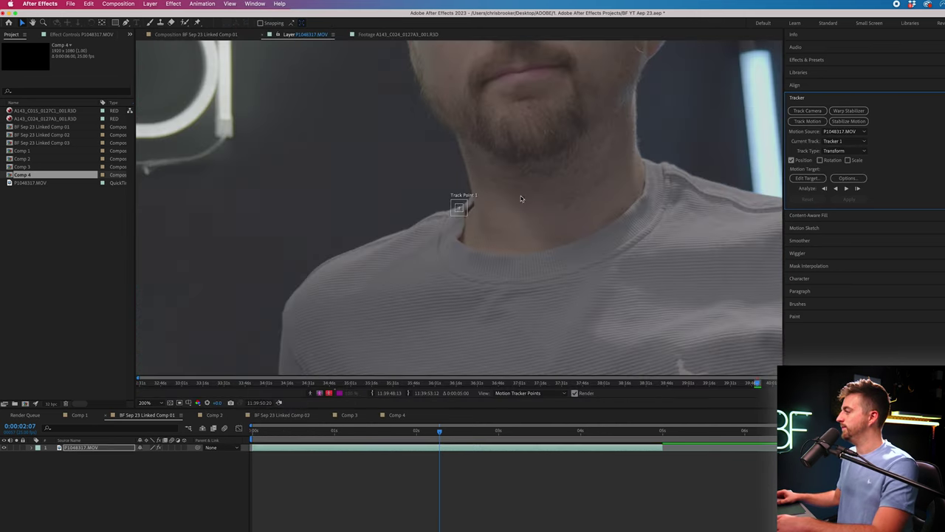
Step: Place Track Point 1 over the nostril at the left of the face and fit its boxes around it
key(space)
drag(534, 143, 516, 256)
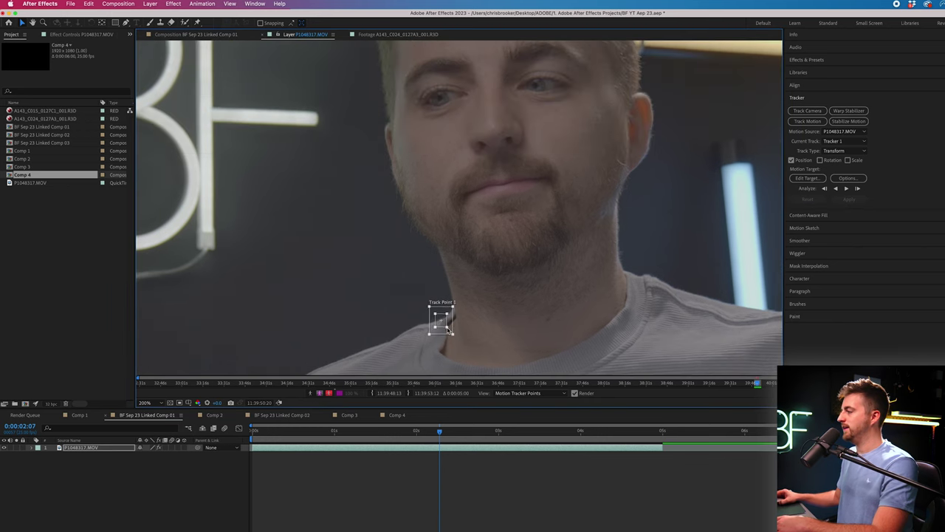
drag(447, 314, 488, 132)
scroll(539, 252, up, 4)
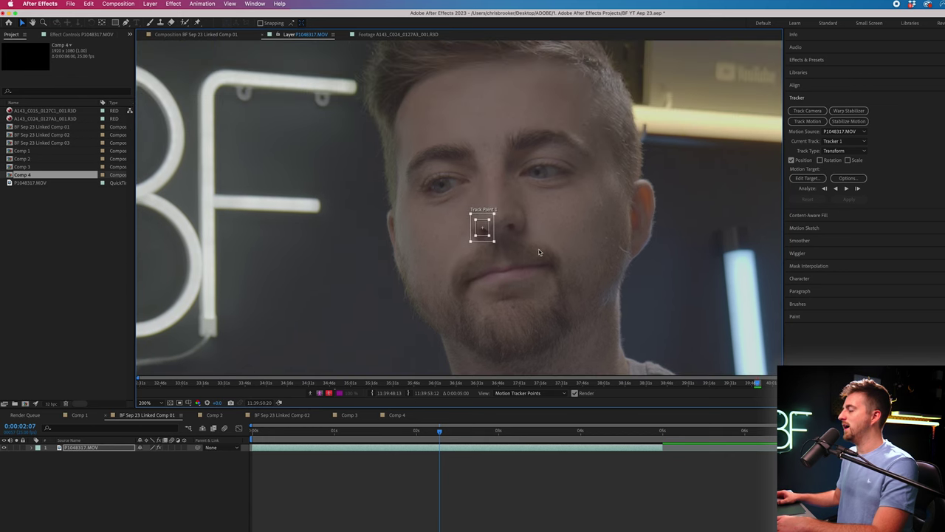
scroll(487, 228, up, 4)
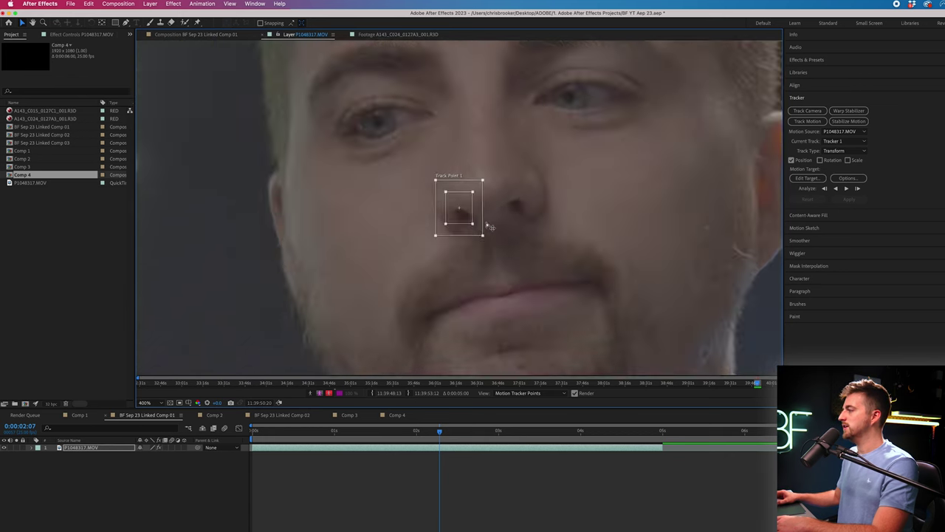
scroll(538, 268, down, 1)
drag(469, 212, 471, 215)
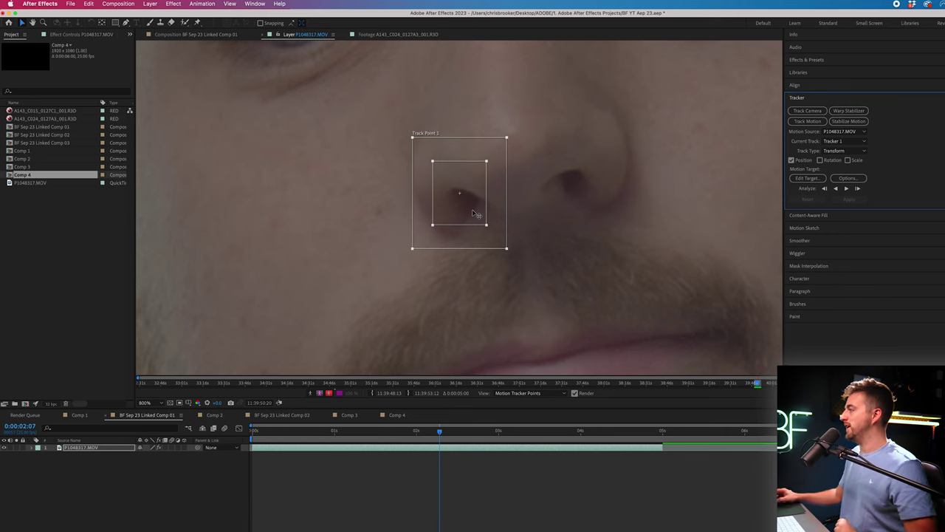
Step: Enable Rotation tracking and place Track Point 2 over the other nostril
click(820, 161)
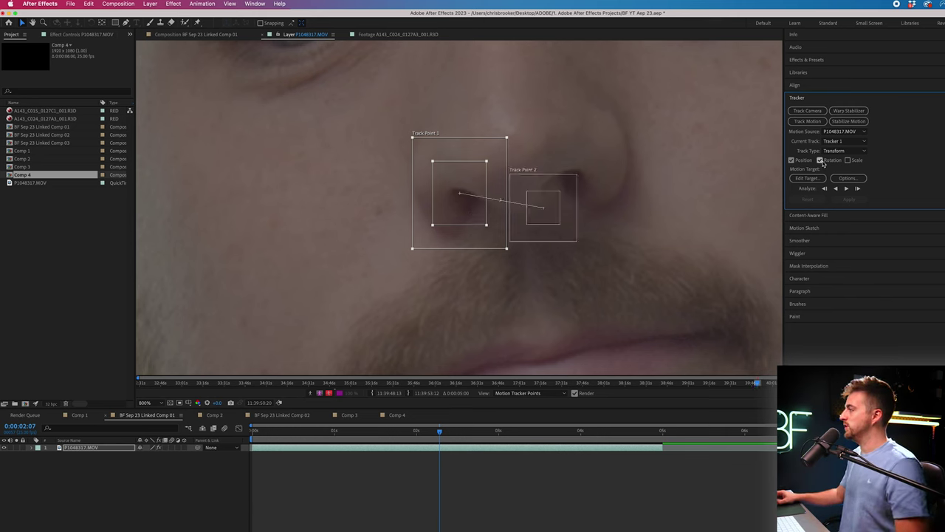
drag(535, 224, 579, 184)
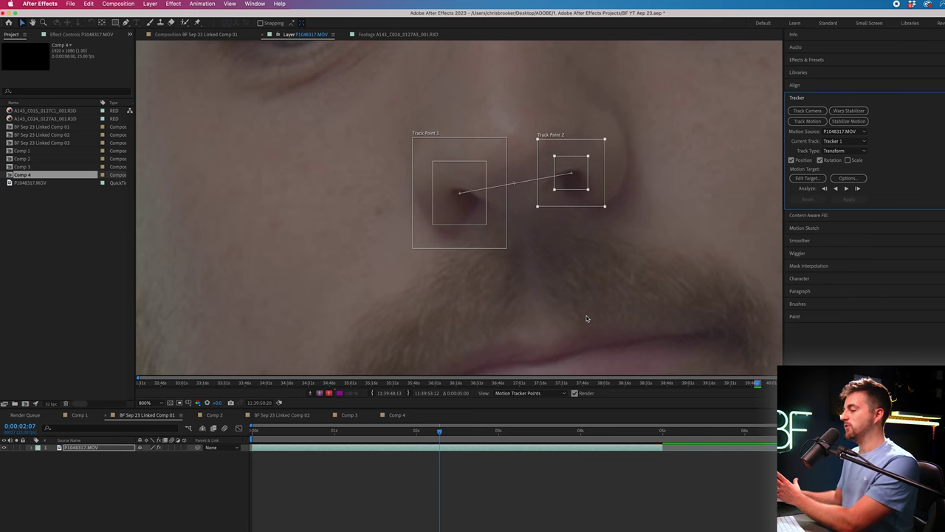
Step: Realign both track points with the nostrils at the first frame and analyze the motion forward through the clip
drag(440, 434, 252, 436)
drag(466, 218, 471, 223)
drag(584, 187, 593, 197)
drag(465, 215, 466, 217)
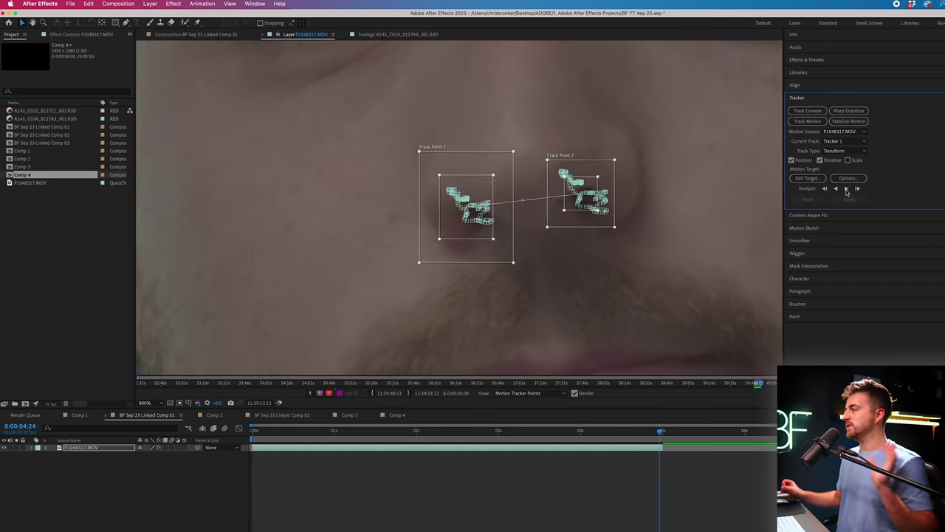
drag(453, 235, 330, 200)
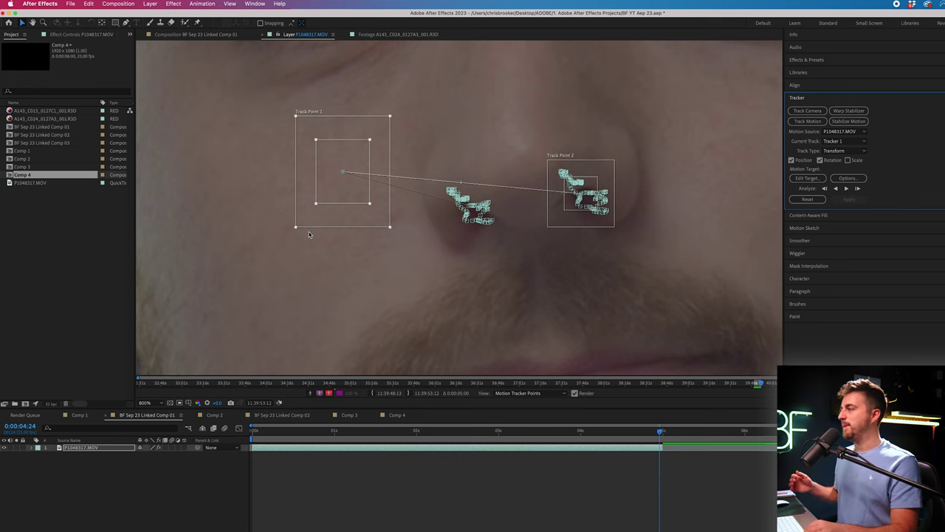
key(super+z)
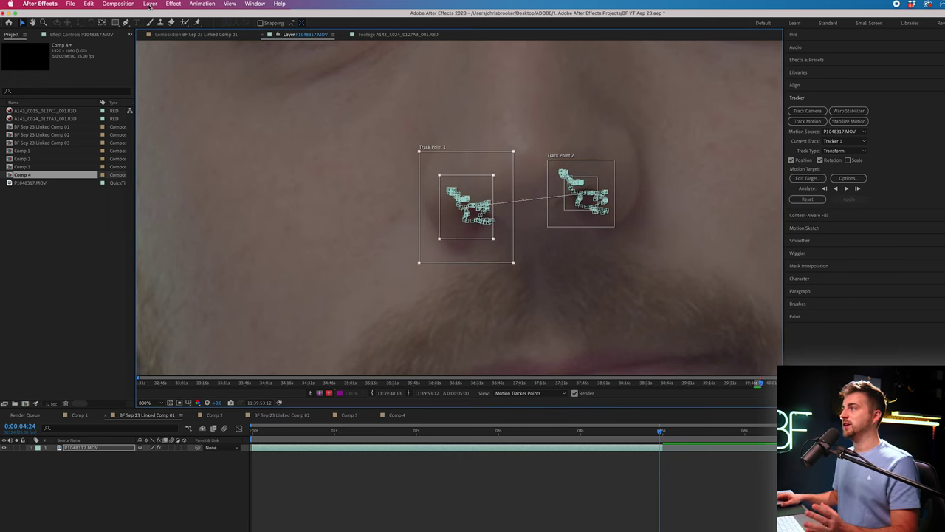
Step: Add a null object layer to the composition
click(150, 3)
mouse_move(159, 17)
click(299, 53)
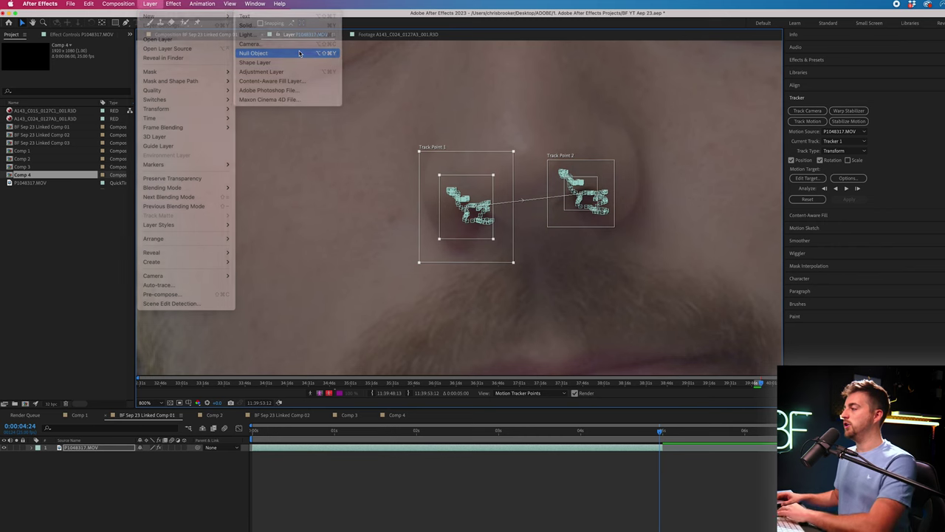
Step: Set the null layer as the motion target and apply the tracking data in the X and Y dimensions
click(807, 179)
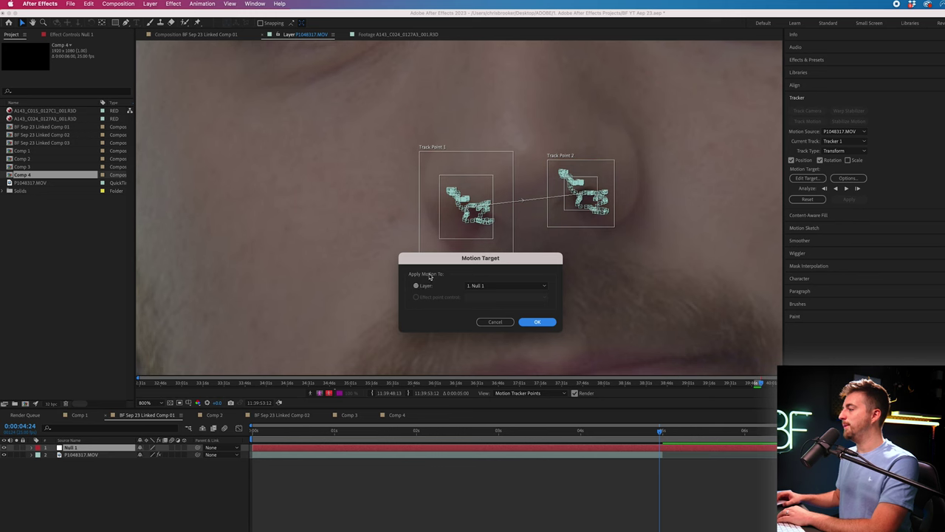
click(545, 322)
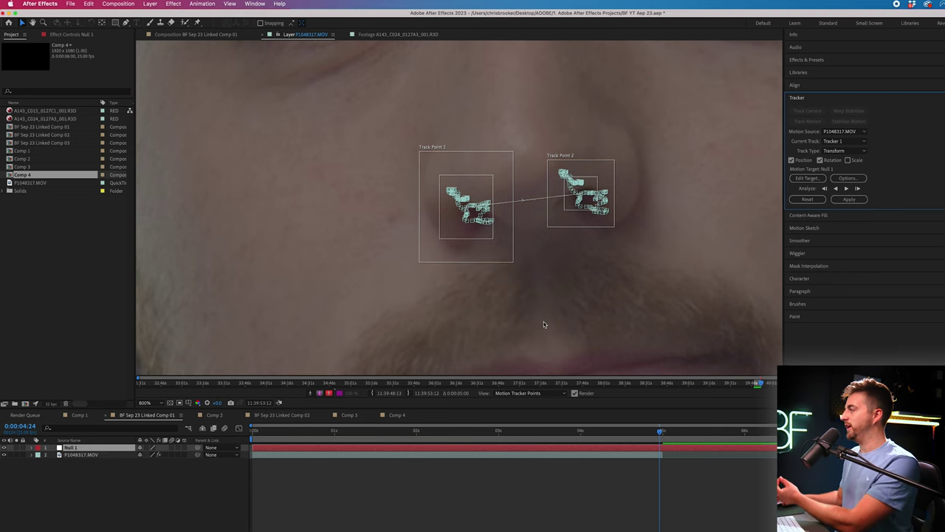
click(851, 199)
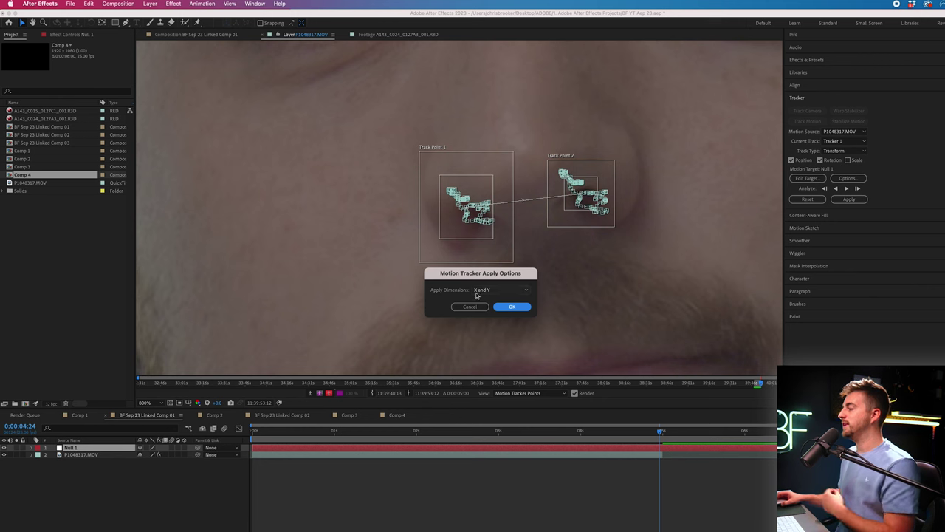
click(504, 308)
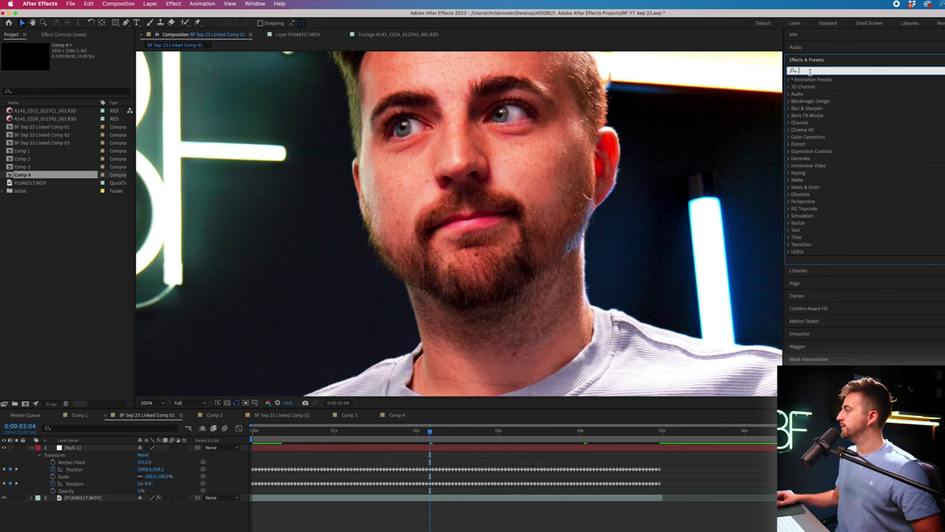
Step: Apply the Distort effect Bulge to the P1048317.MOV layer and center it over the eye at the left of the face
click(788, 144)
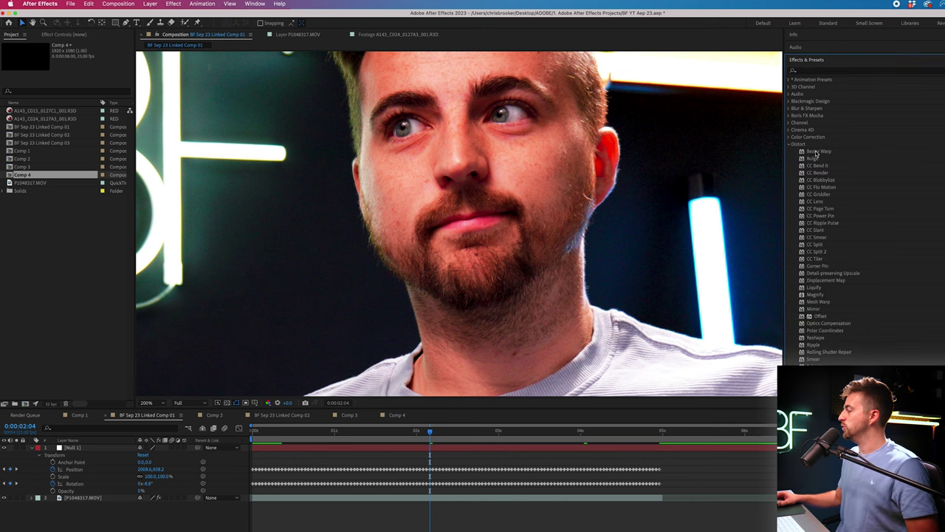
scroll(817, 153, down, 4)
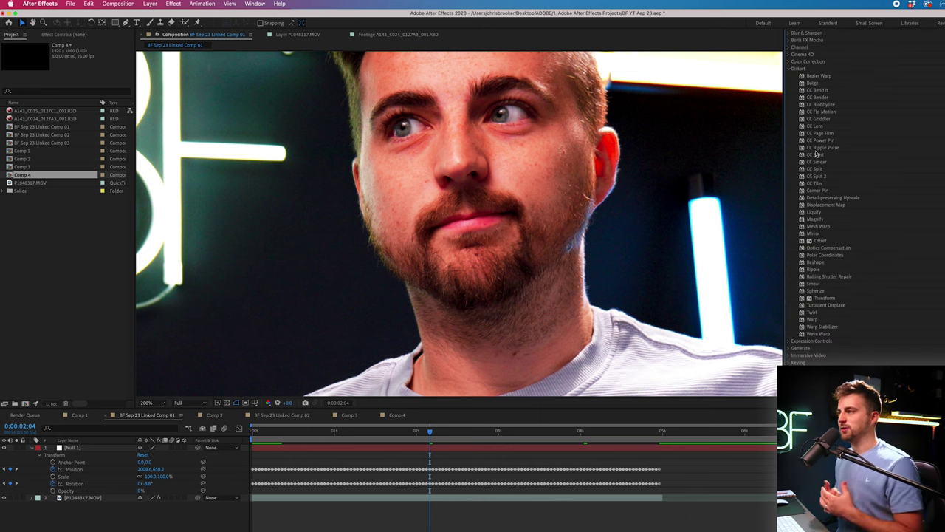
scroll(820, 133, up, 4)
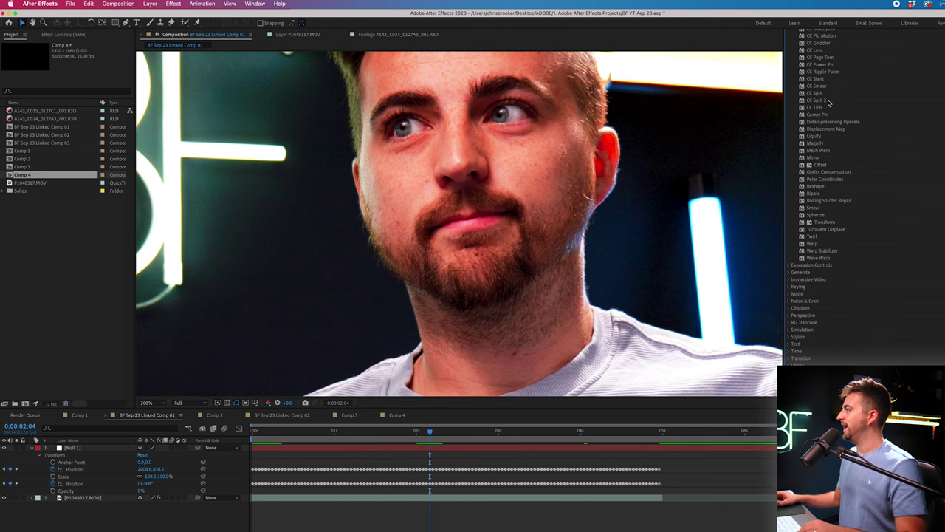
click(813, 159)
key(2)
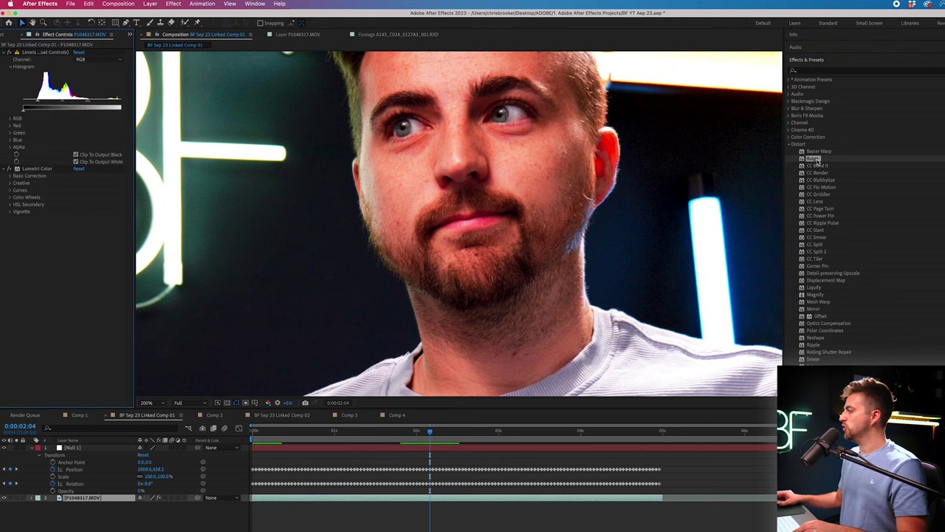
drag(814, 158, 93, 502)
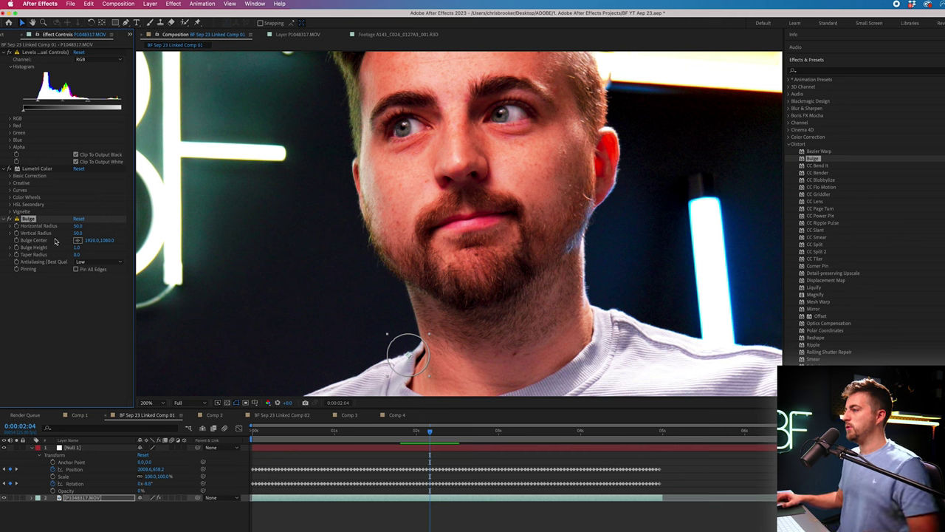
click(404, 127)
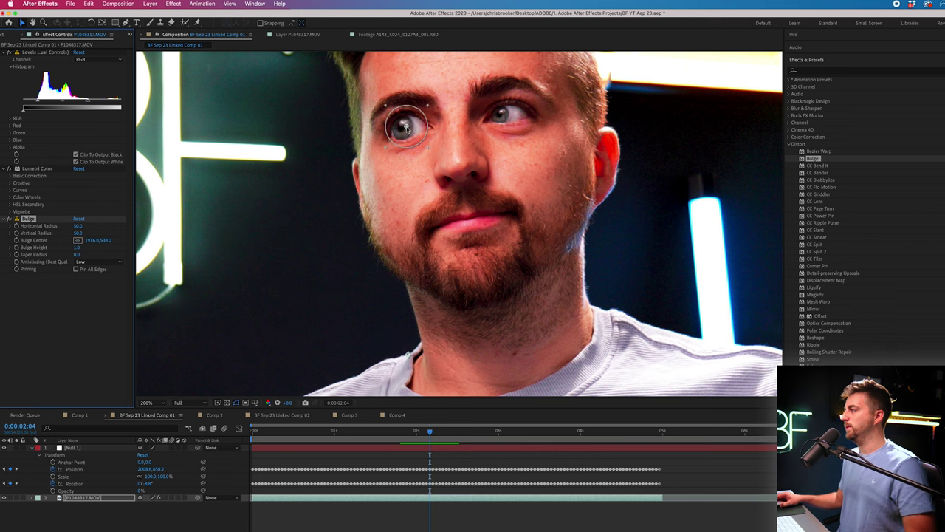
drag(406, 127, 407, 129)
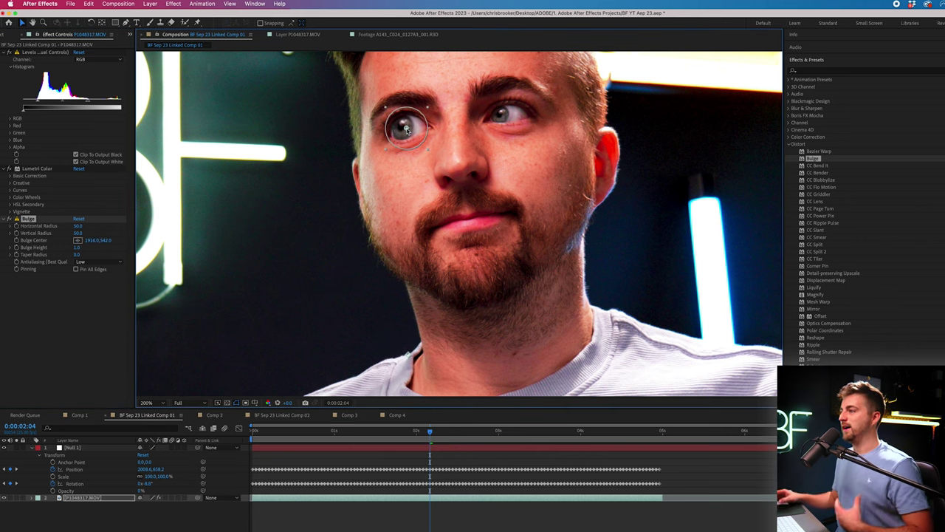
Step: Shape the Bulge over the eye with horizontal radius 100, vertical radius 84, height 1.3 and taper radius 35, and preview it at 0:00:02:00
drag(79, 226, 89, 225)
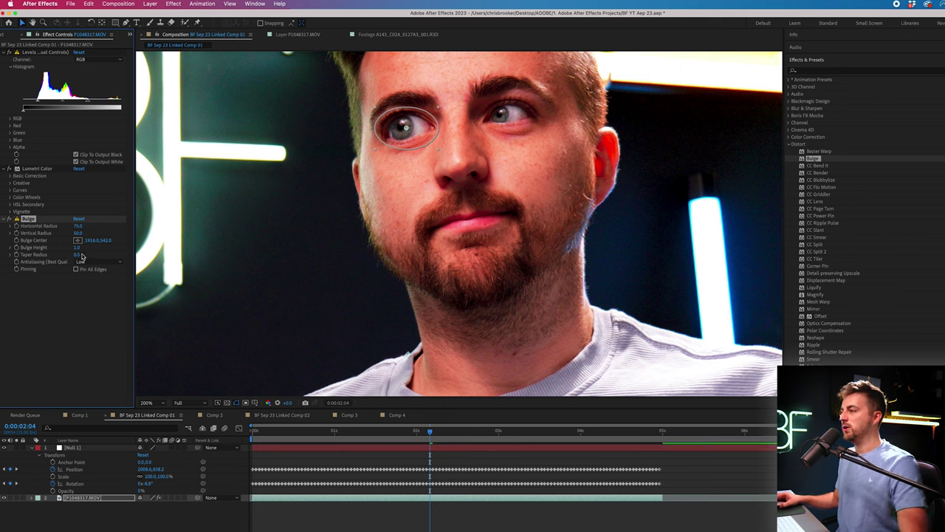
drag(84, 249, 132, 248)
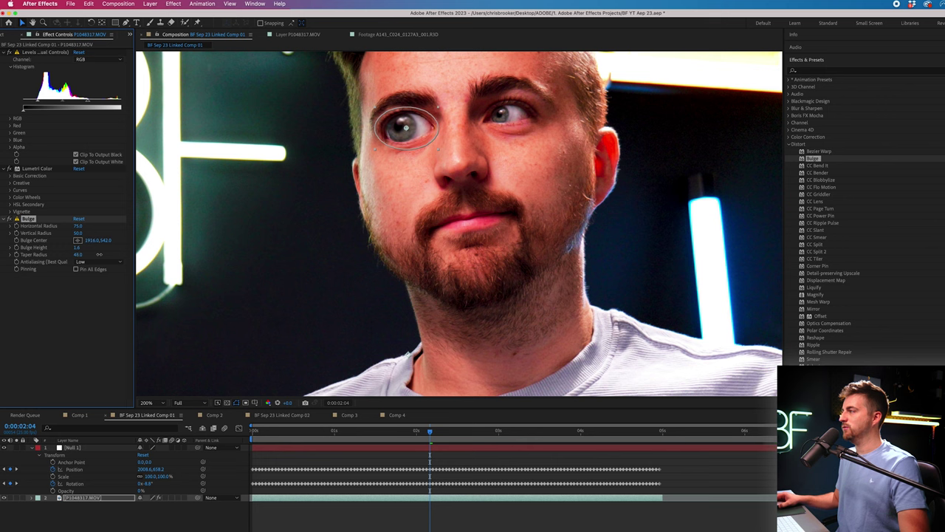
drag(99, 254, 91, 254)
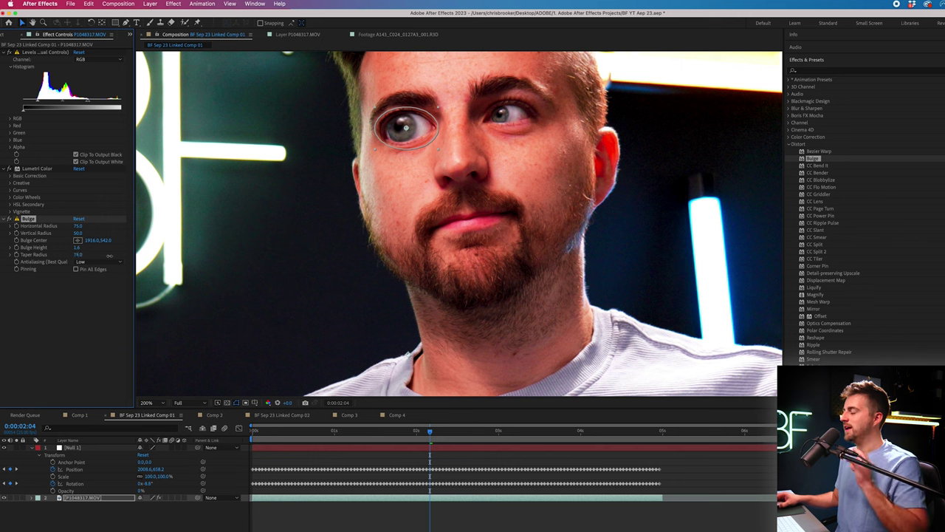
drag(108, 255, 89, 255)
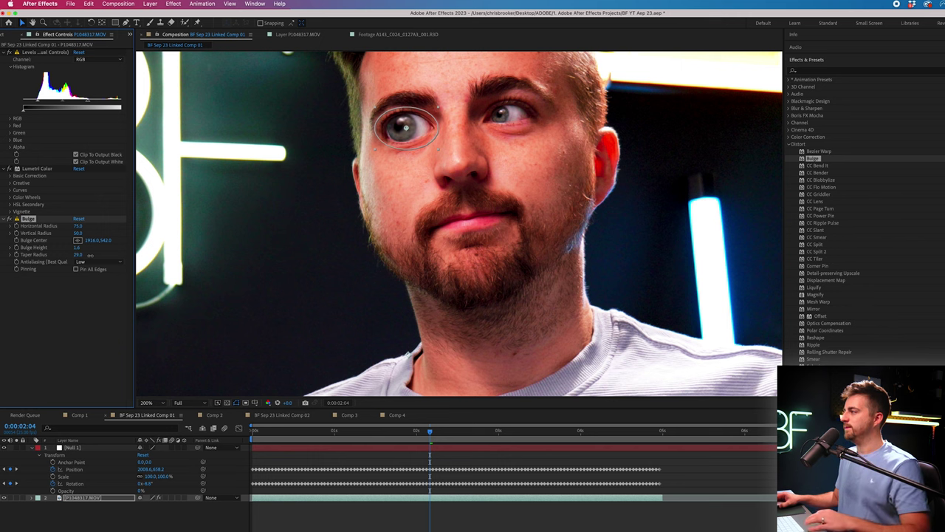
drag(378, 152, 367, 157)
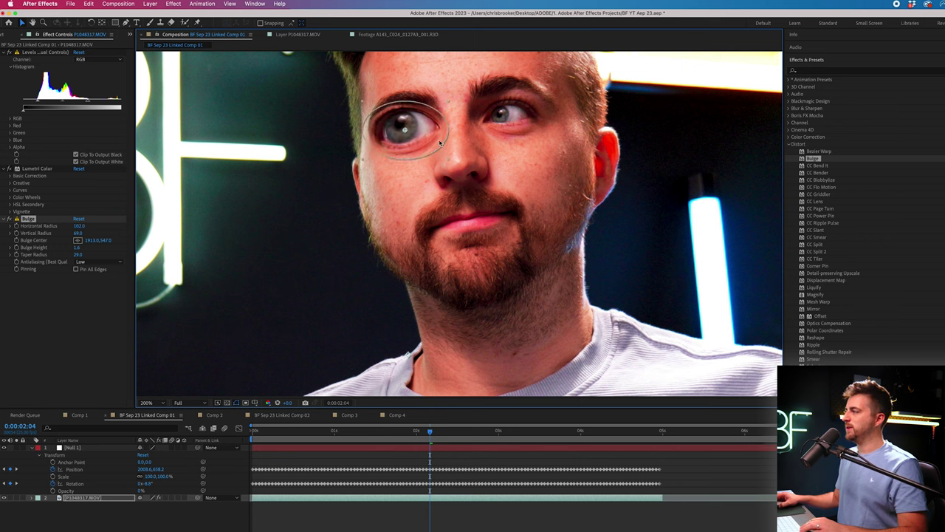
key(space)
click(432, 433)
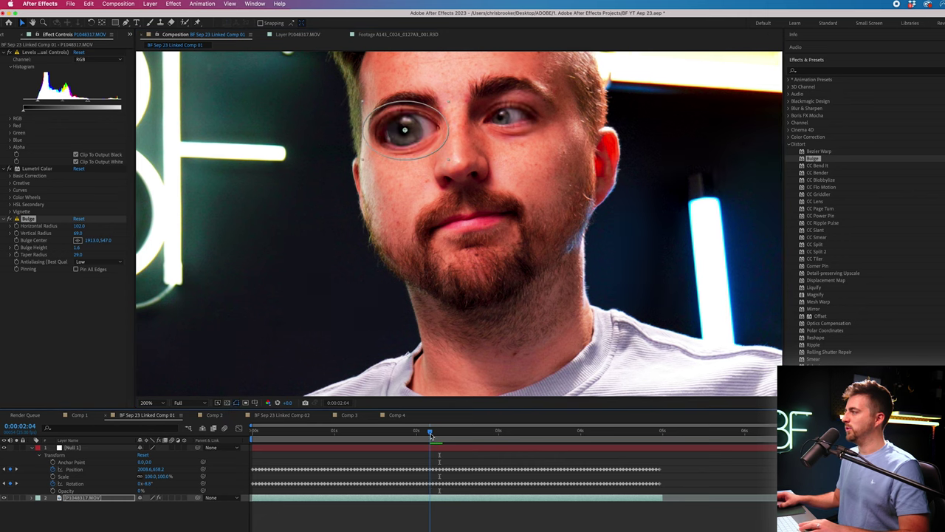
drag(431, 436, 417, 435)
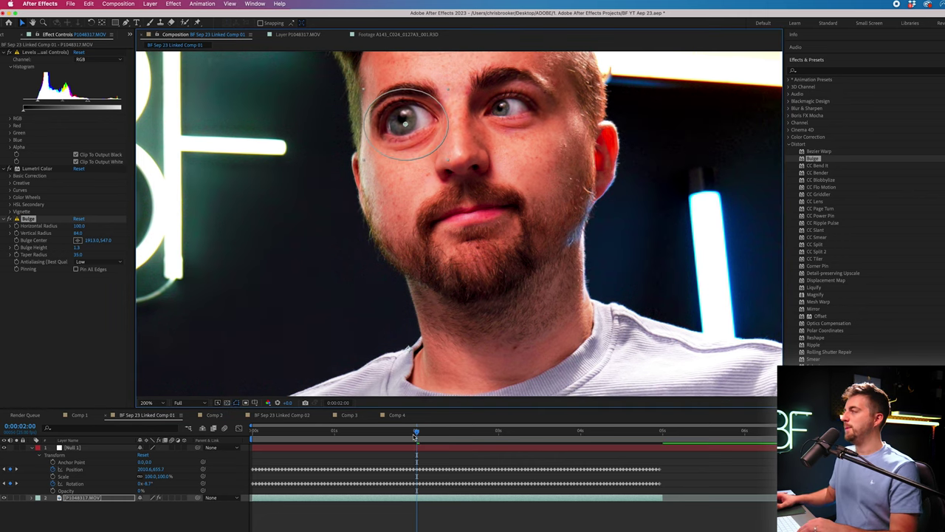
key(space)
key(space)
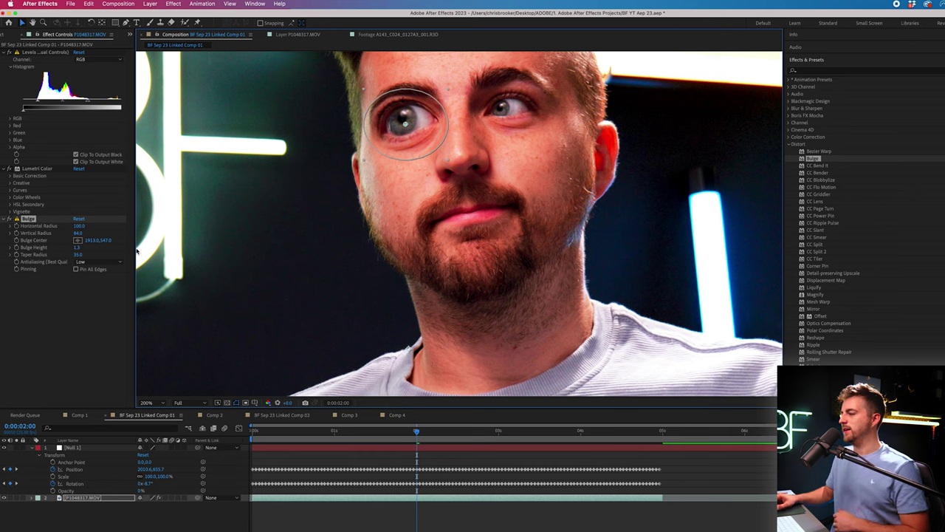
Step: Expand the P1048317.MOV layer's Bulge effect properties in the timeline and select Bulge Center
click(84, 491)
click(84, 497)
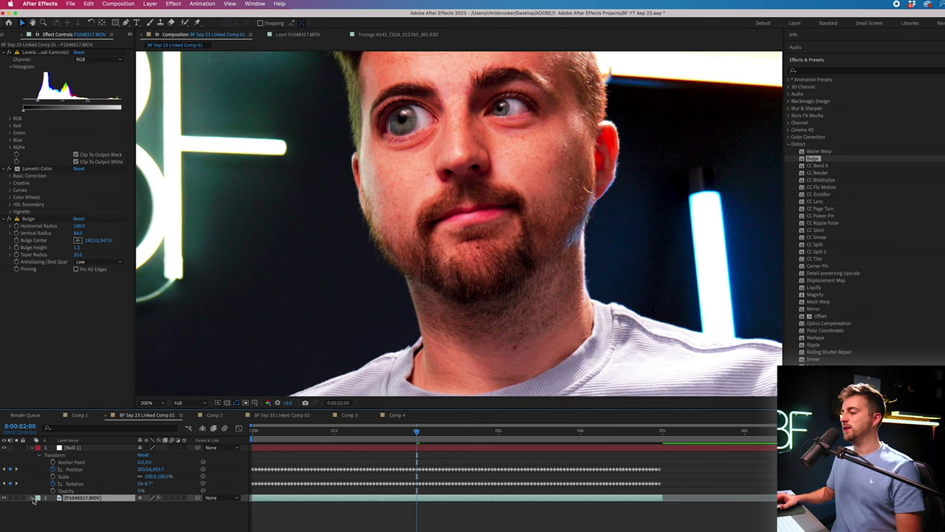
click(33, 500)
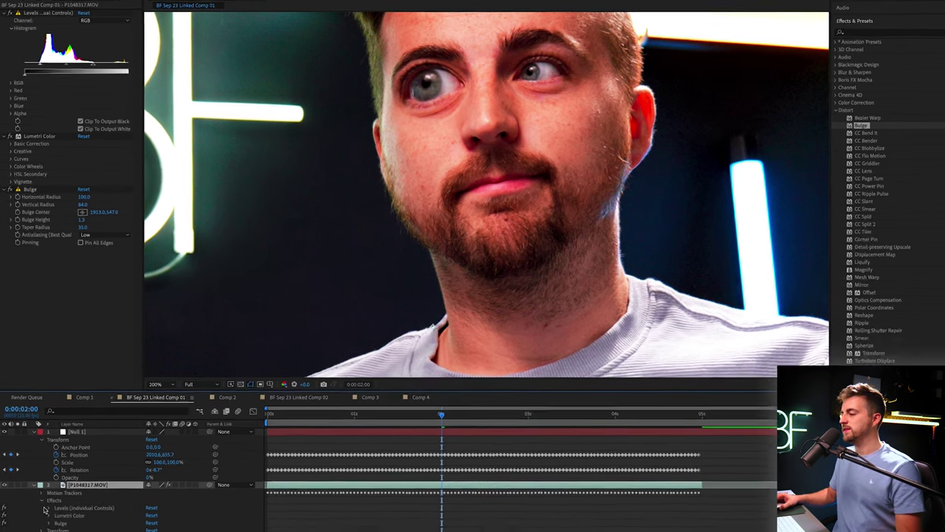
click(48, 522)
scroll(90, 520, down, 3)
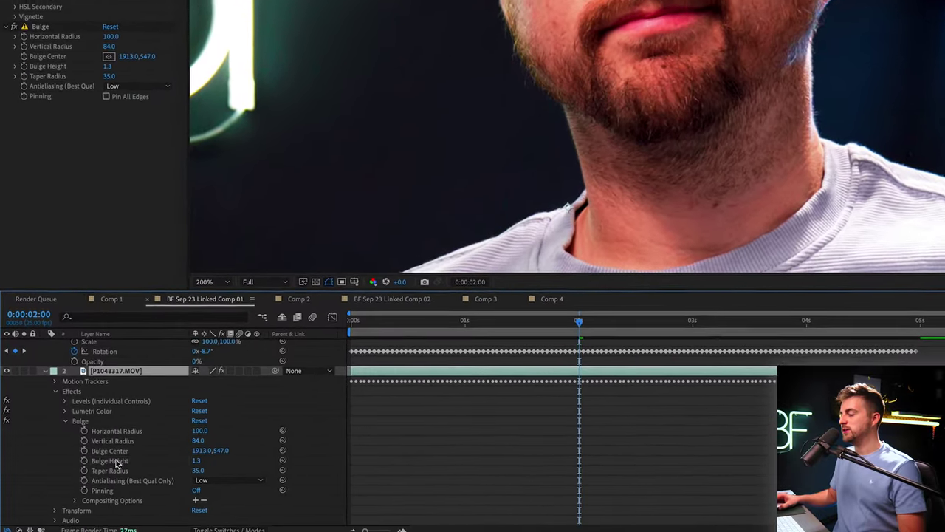
click(109, 477)
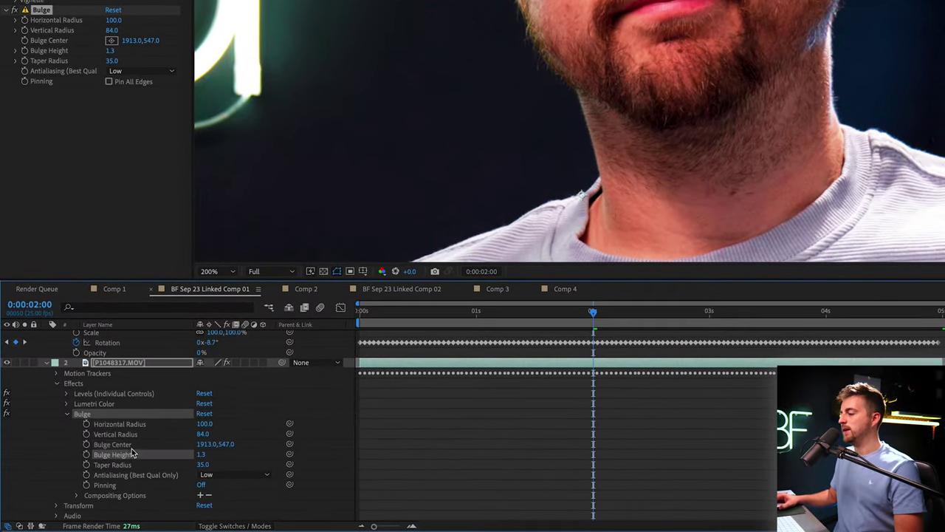
click(133, 445)
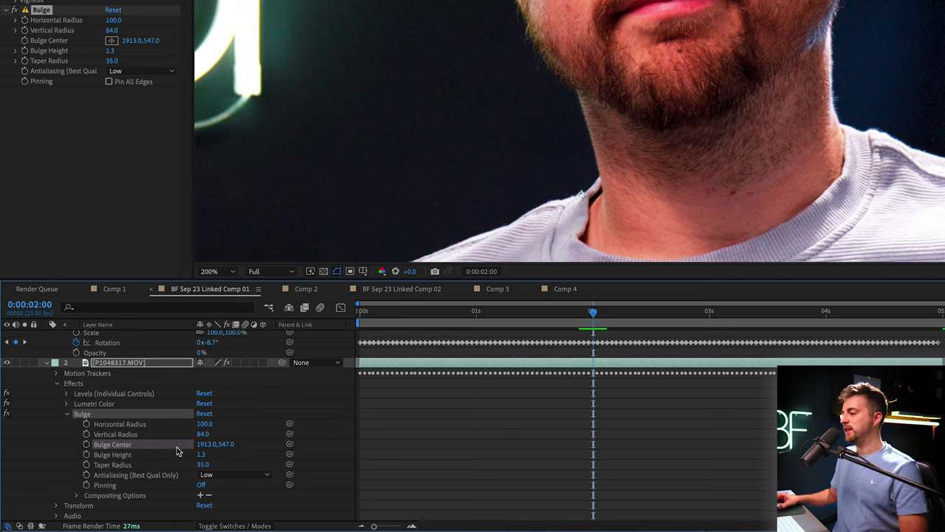
Step: Link the Bulge Center property to the Position property of the Null 1 layer
alt+click(290, 444)
scroll(329, 450, up, 1)
scroll(329, 449, up, 1)
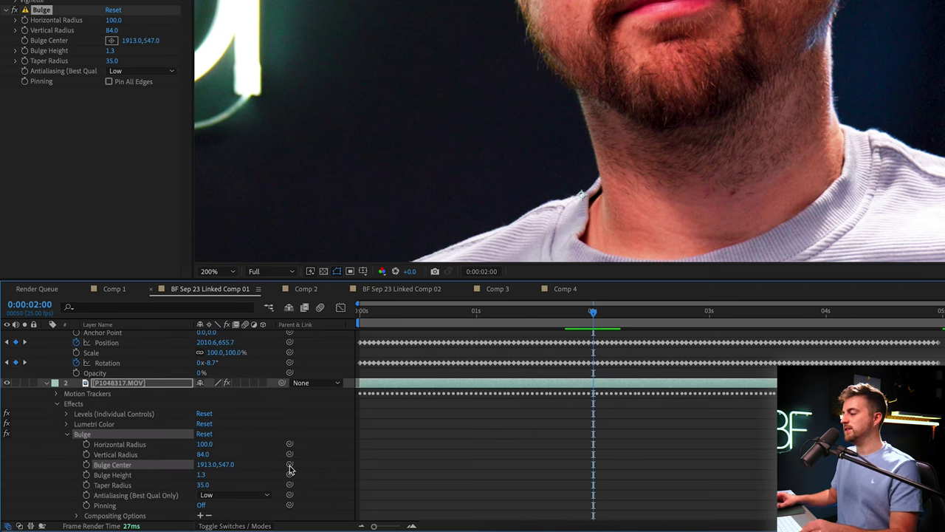
drag(289, 465, 116, 348)
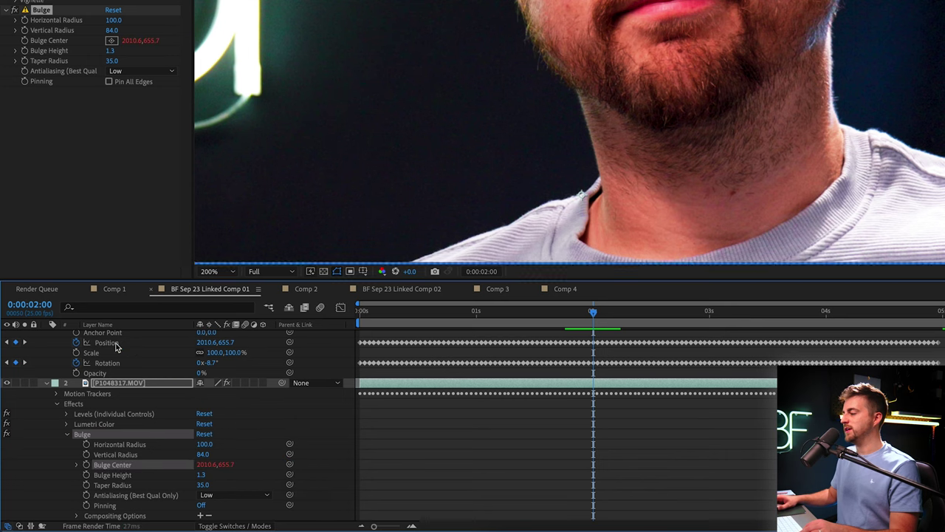
Step: Play the clip from the first frame to check how the linked bulge follows the null
drag(566, 316, 357, 316)
scroll(582, 455, up, 2)
click(582, 456)
key(space)
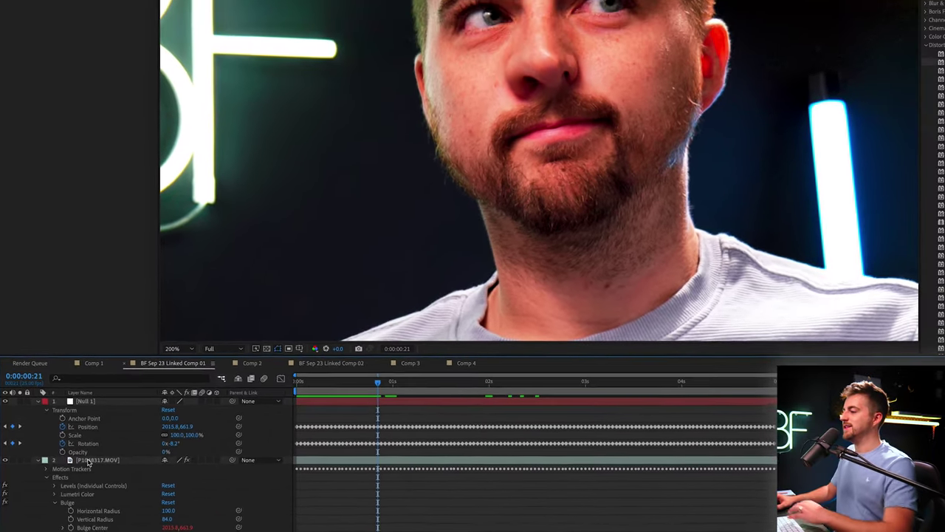
Step: Select all Position and Rotation keyframes of Null 1 at the first frame and move the null over the eye at the left of the face
click(87, 461)
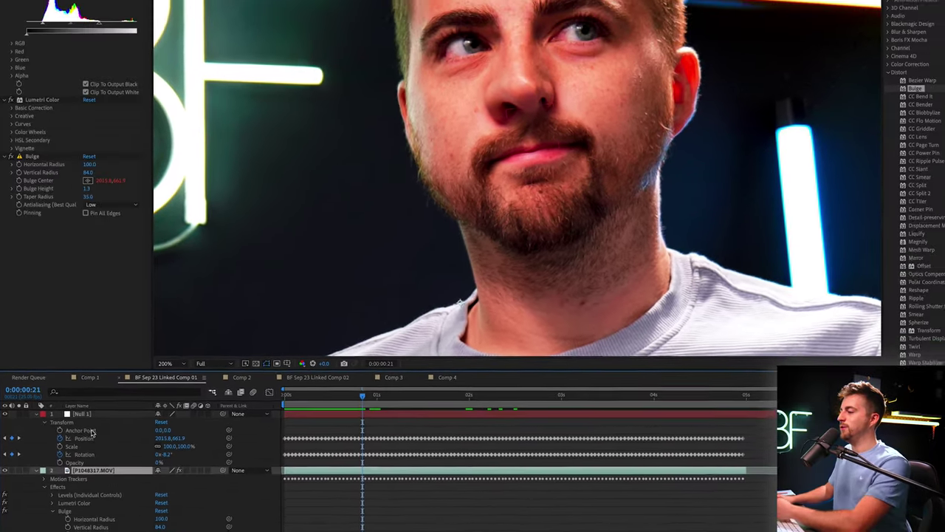
click(86, 401)
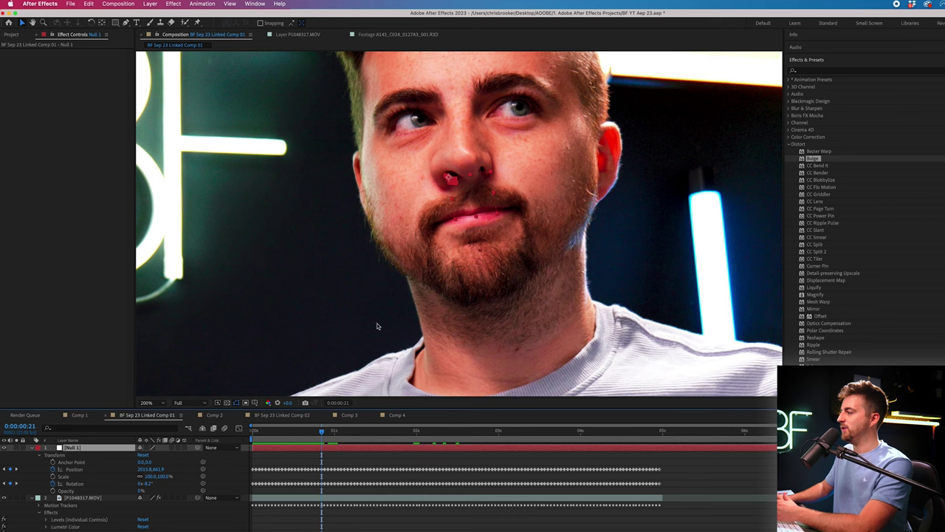
key(space)
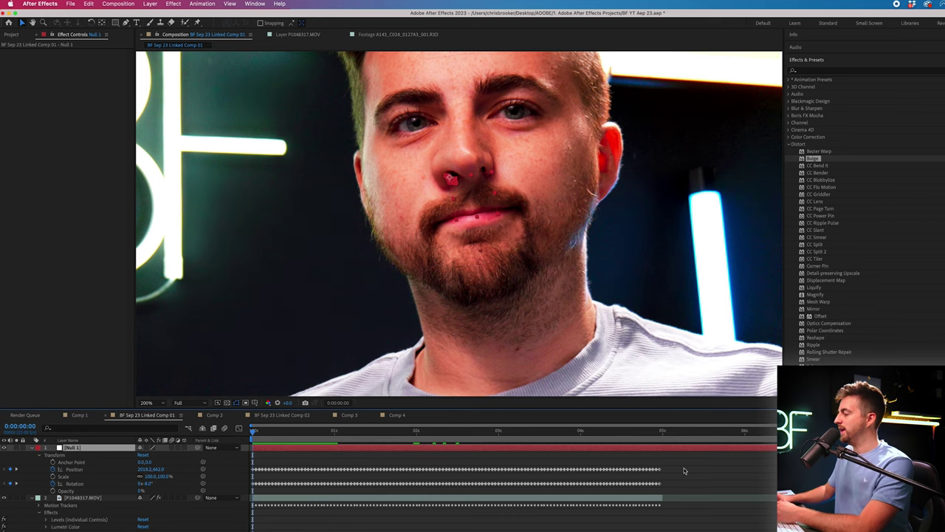
drag(713, 466, 233, 489)
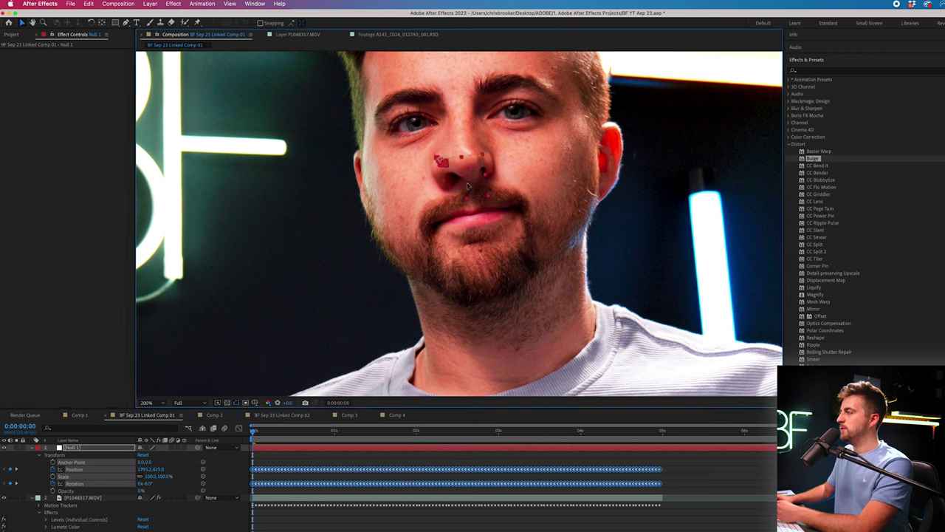
drag(467, 186, 443, 158)
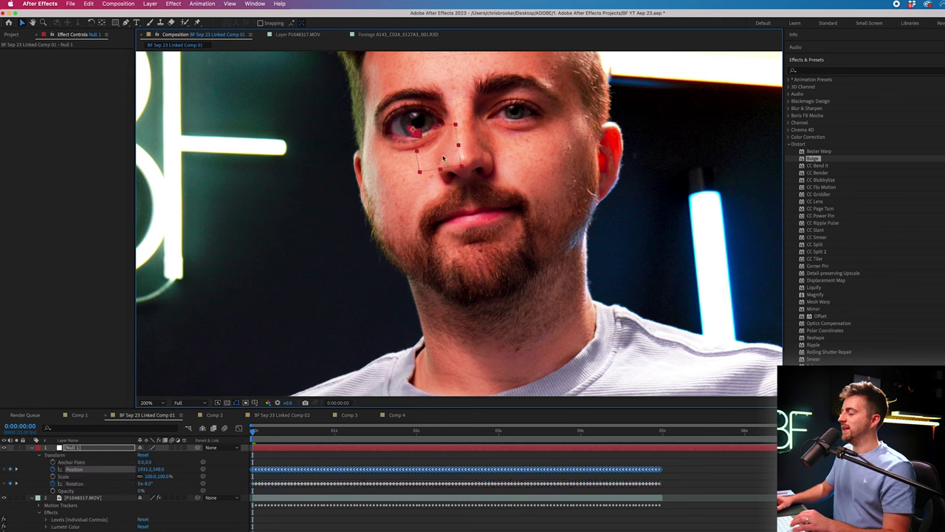
click(373, 528)
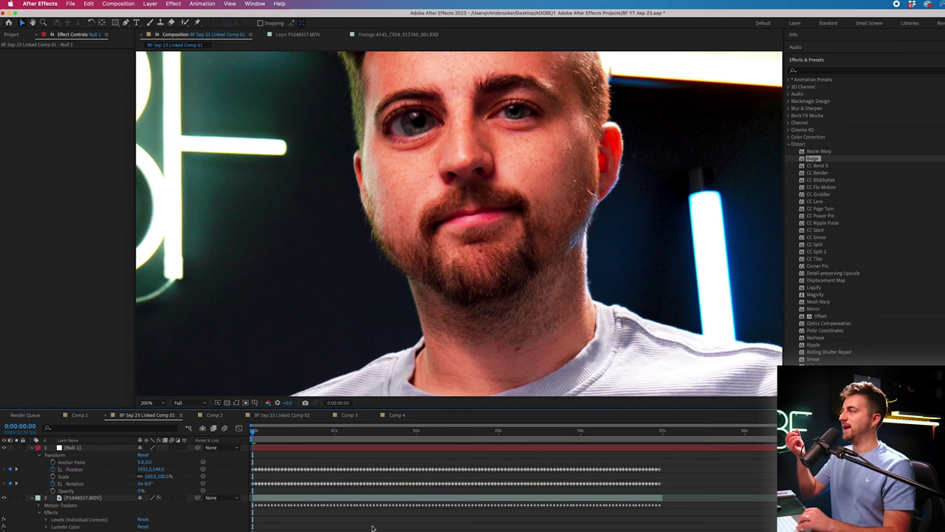
Step: Play and scrub through the clip to check that the bulge stays on the eye
key(space)
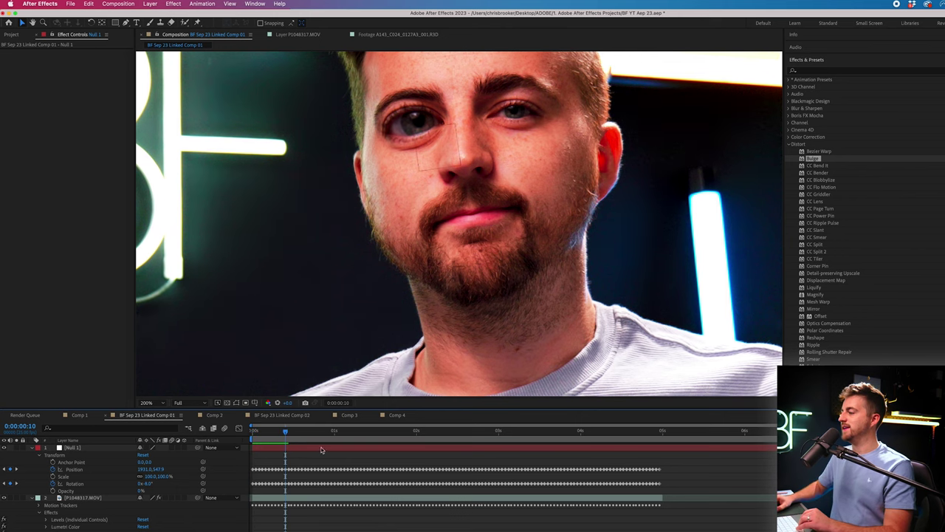
drag(259, 431, 607, 434)
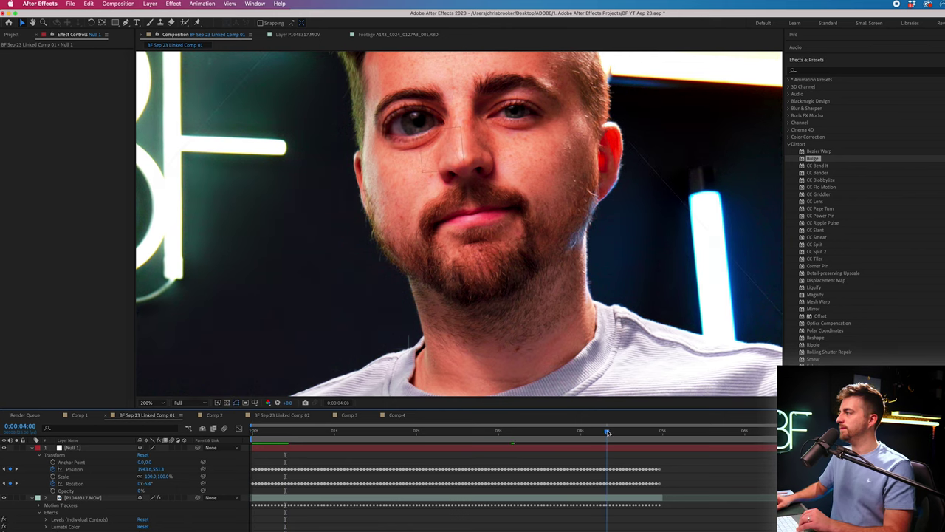
click(481, 431)
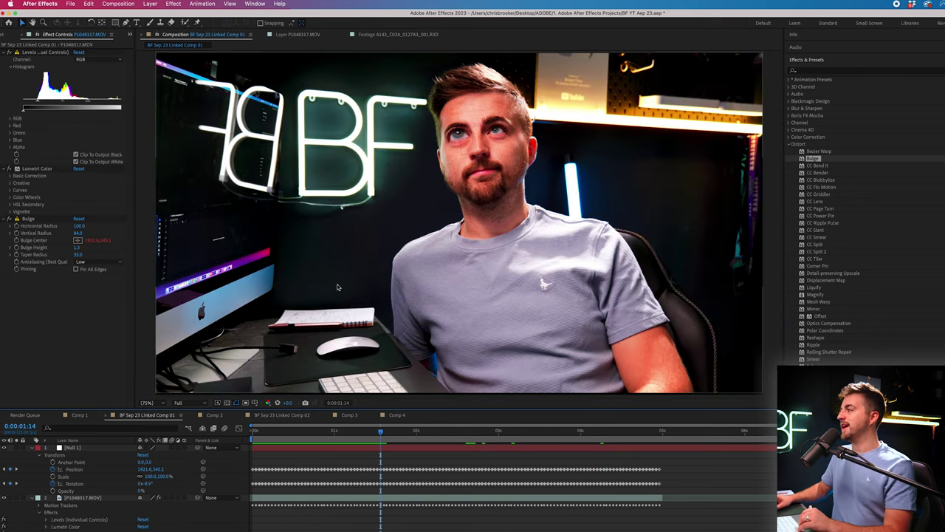
Step: Add a second null object layer to the composition
click(150, 4)
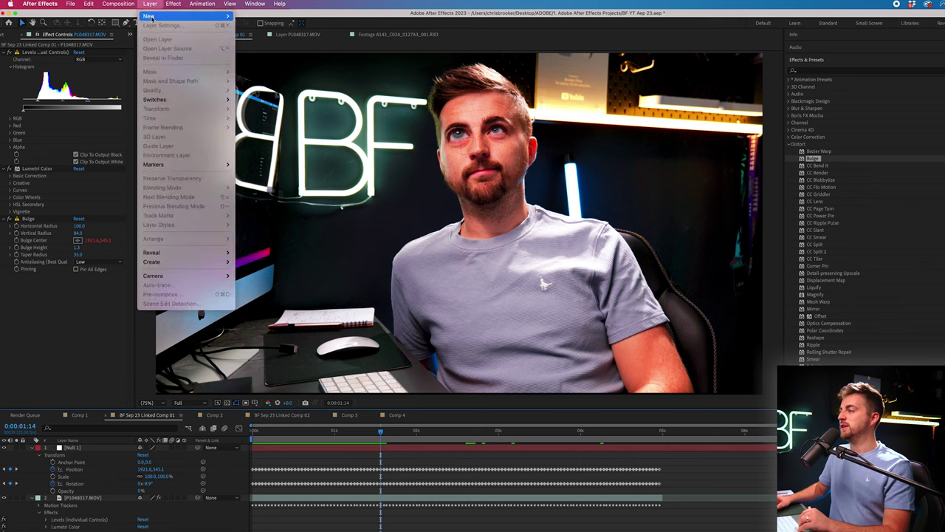
mouse_move(185, 16)
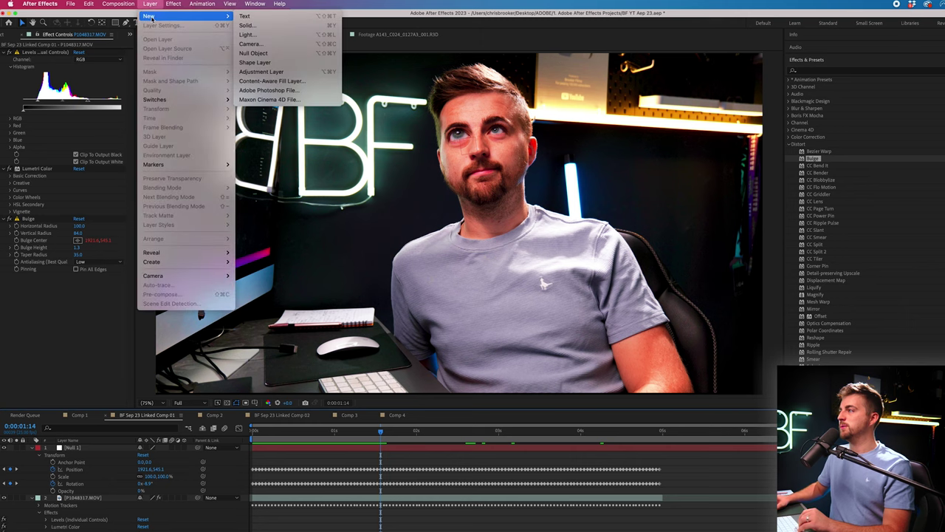
click(253, 54)
Step: Copy the Transform keyframes of Null 1 and paste them onto Null 2 at the first frame
click(107, 463)
drag(323, 433, 225, 437)
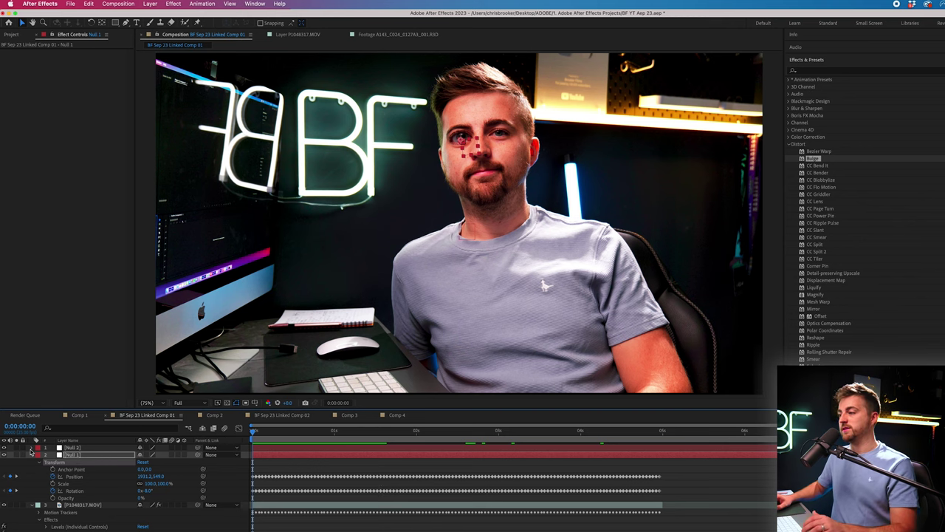
click(30, 449)
click(68, 448)
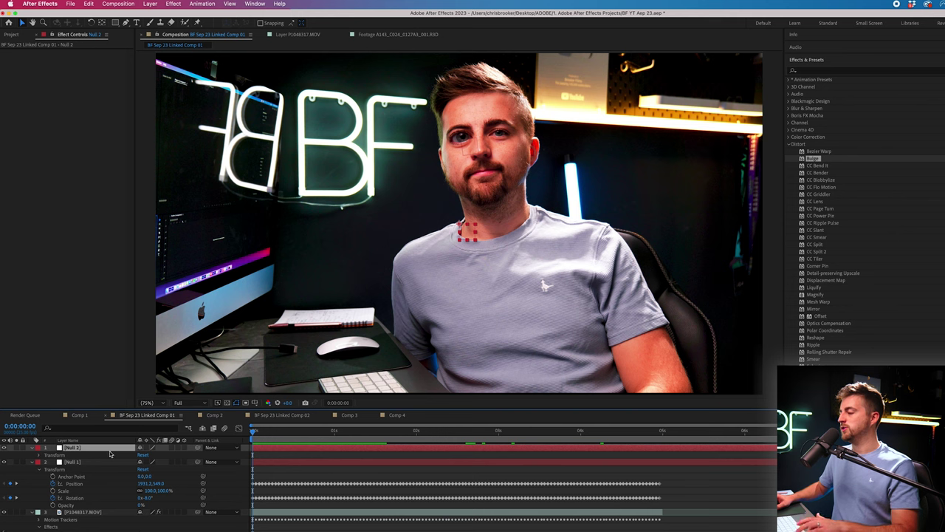
key(ctrl+v)
click(41, 455)
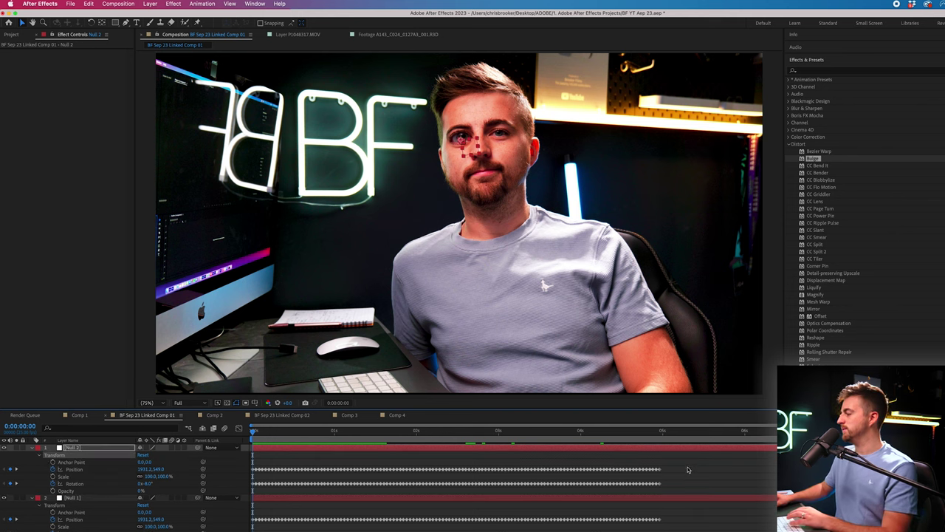
Step: Select all Position and Rotation keyframes of Null 2 and move the null over the eye at the right of the face
drag(687, 470, 222, 492)
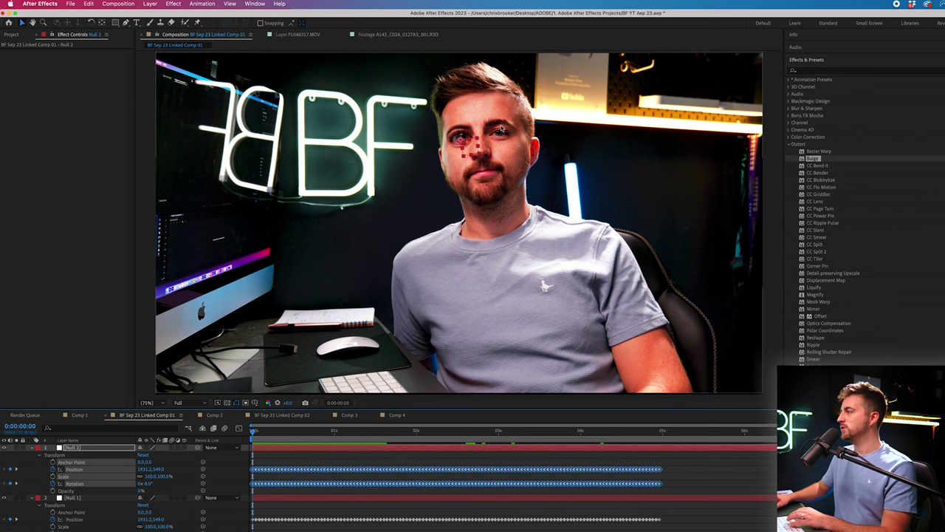
drag(573, 146, 518, 325)
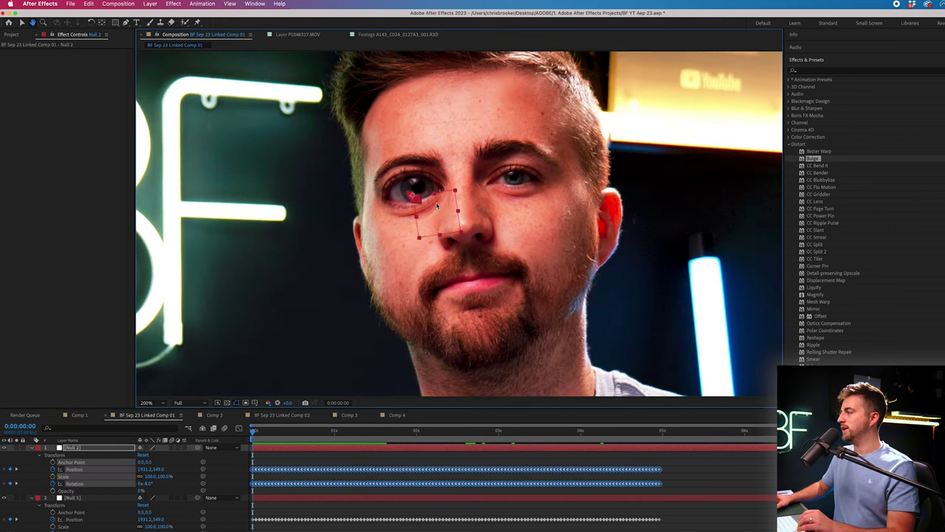
drag(445, 216, 447, 216)
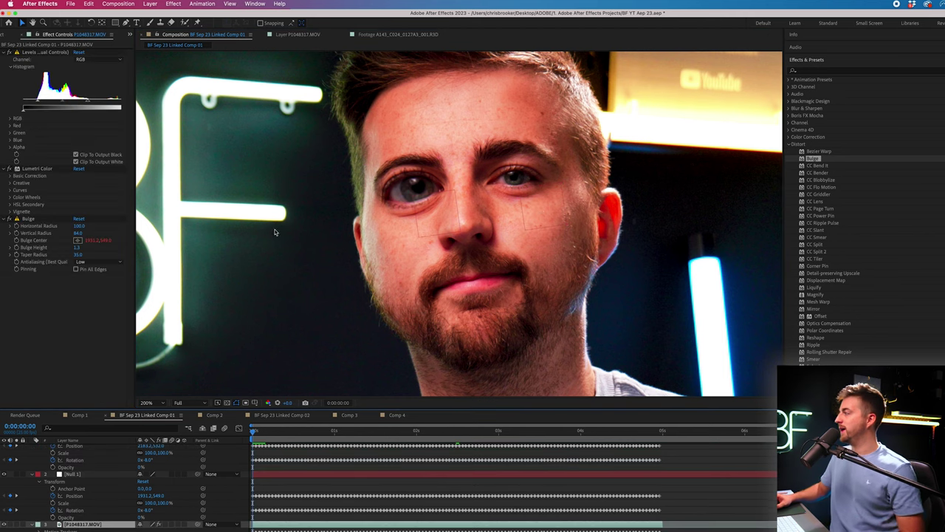
Step: Apply a second Bulge effect to the P1048317.MOV layer and center it over the eye at the right of the face
drag(816, 161, 54, 318)
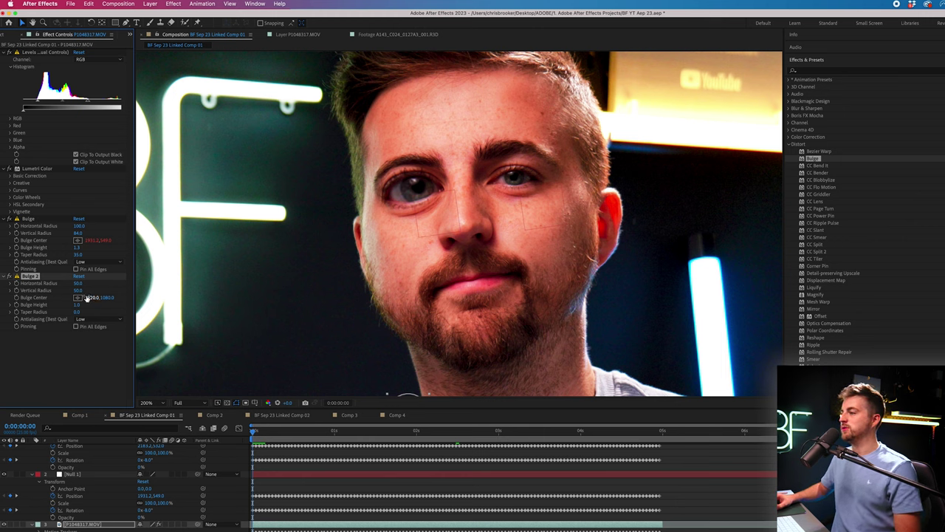
click(78, 297)
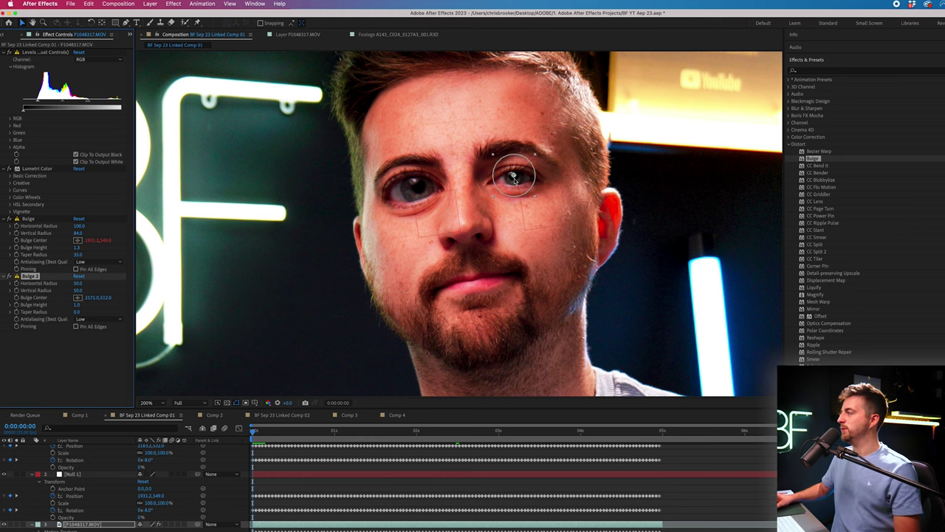
Step: Move the second bulge onto the pupil at about 2171, 519 and widen it to radii of about 90 by 53
click(515, 177)
drag(515, 178, 515, 181)
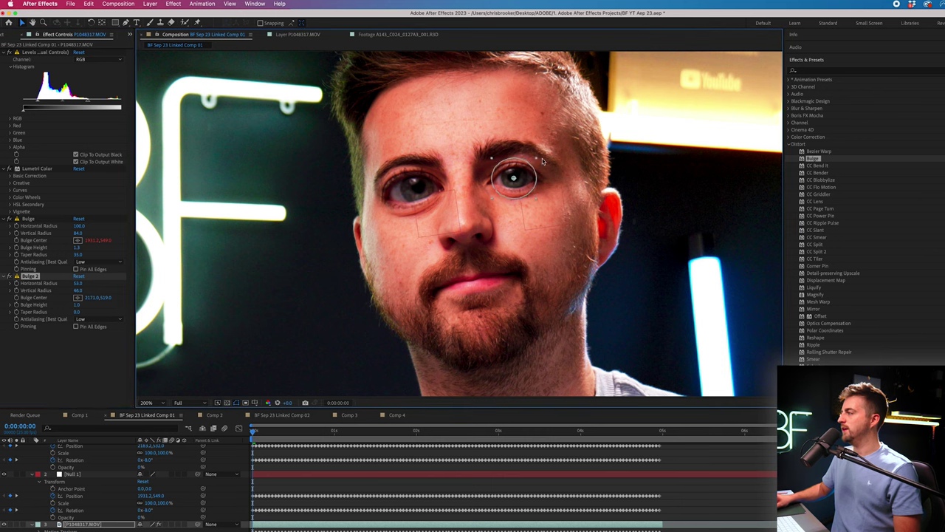
drag(559, 161, 553, 159)
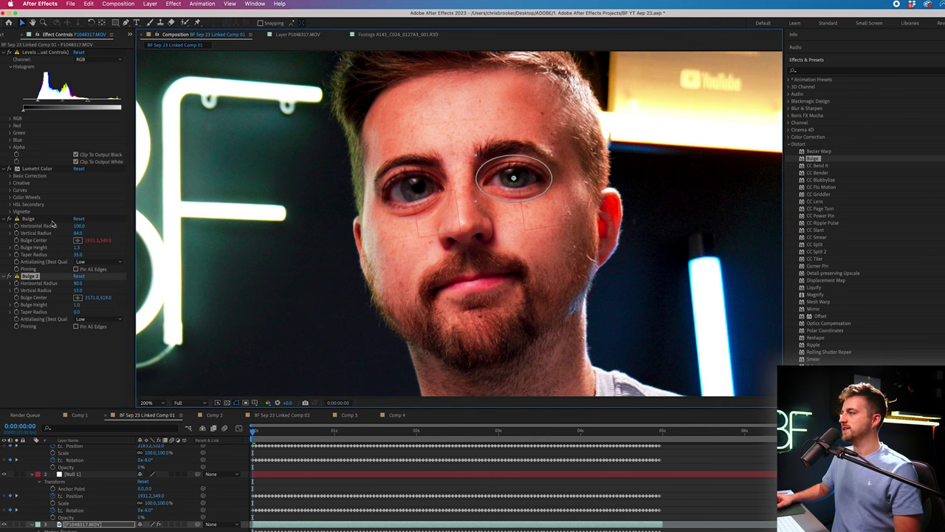
Step: Give Bulge 2 a horizontal radius of 100, vertical radius of 84, bulge height of 1.3 and taper radius of 25
click(77, 283)
text(100)
key(Tab)
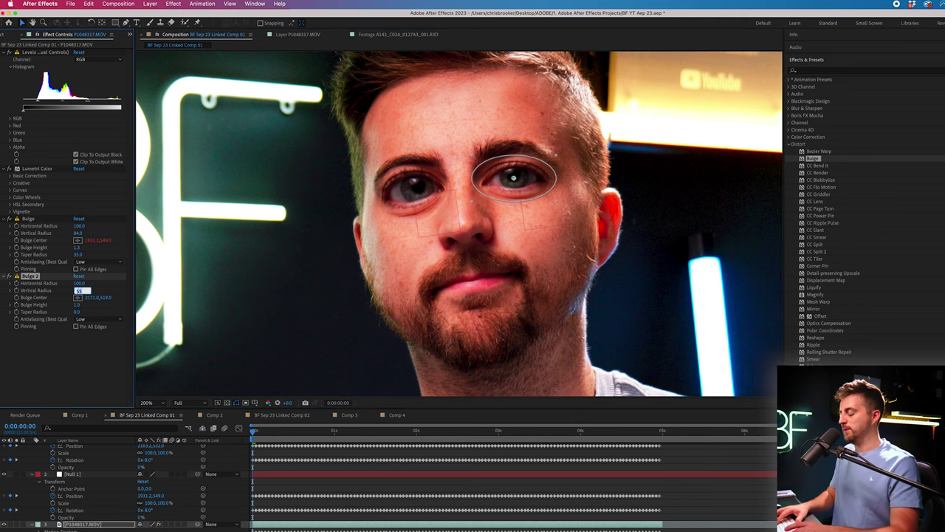
text(84)
key(Return)
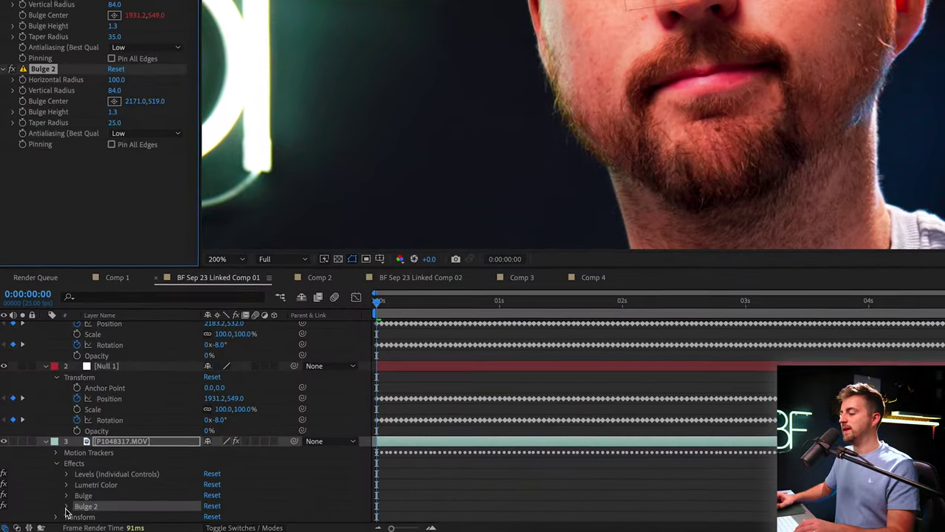
Step: Expand the Bulge 2 properties of the P1048317.MOV layer and try to link its Bulge Center with the pick whip
click(67, 506)
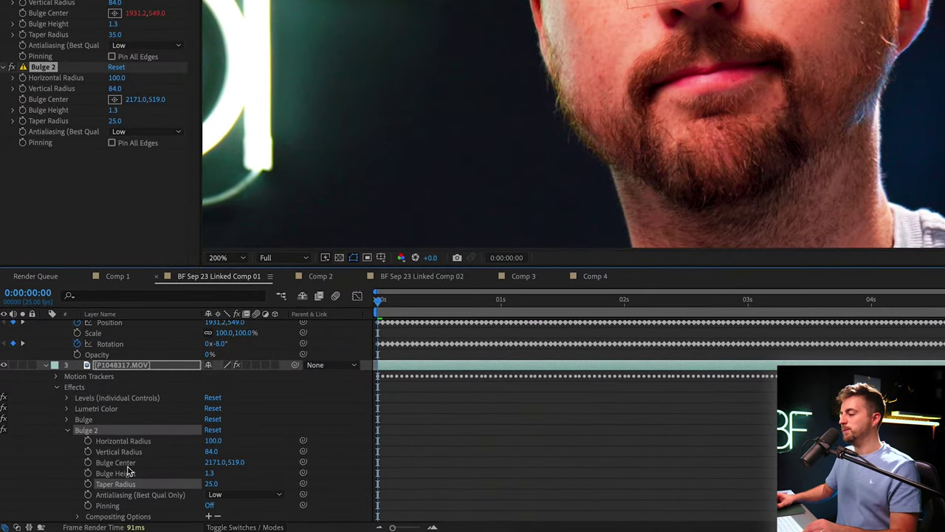
click(161, 463)
drag(302, 462, 238, 443)
drag(300, 465, 303, 464)
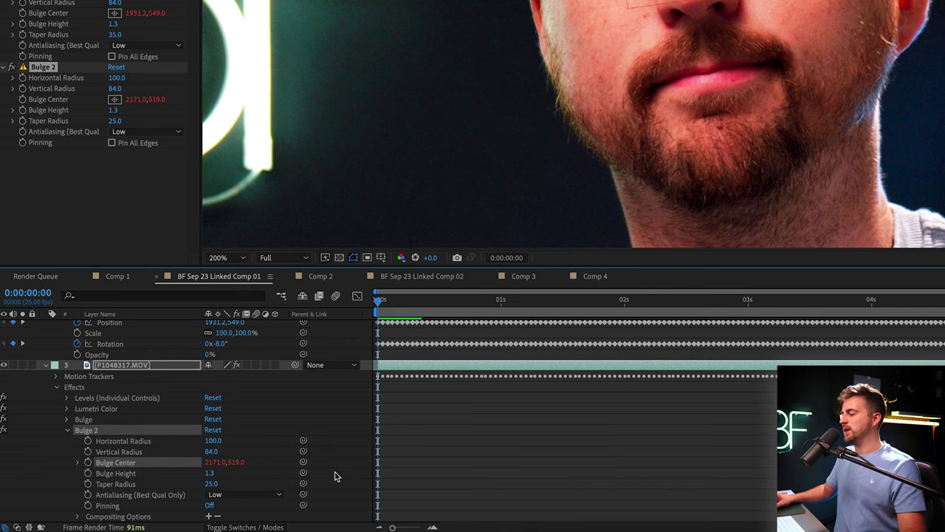
Step: Enlarge the timeline to show all layers and pick-whip Bulge 2's Bulge Center to the Position of Null 2
scroll(336, 474, up, 5)
drag(420, 266, 425, 129)
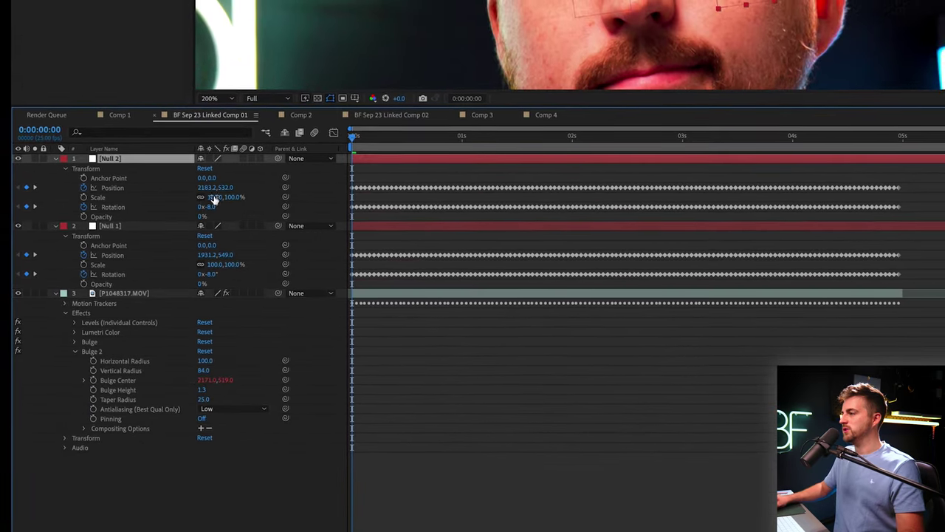
click(104, 187)
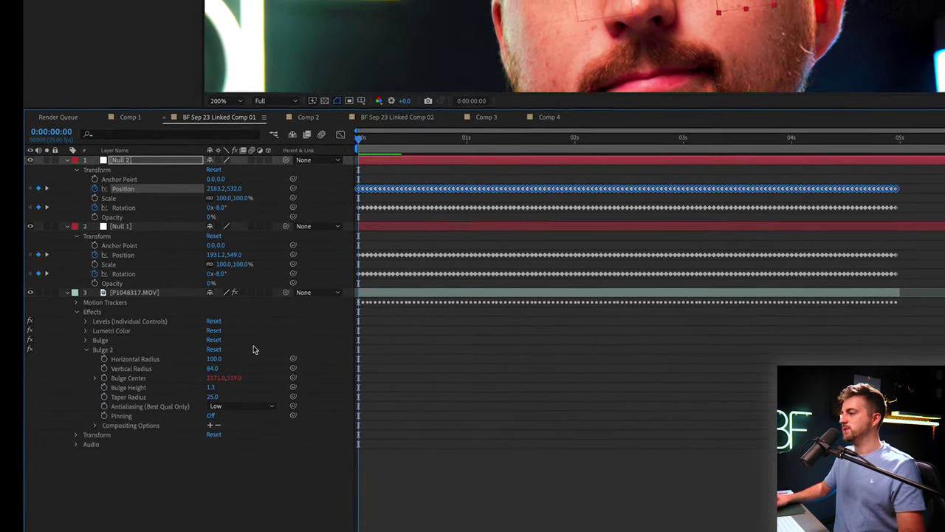
click(144, 379)
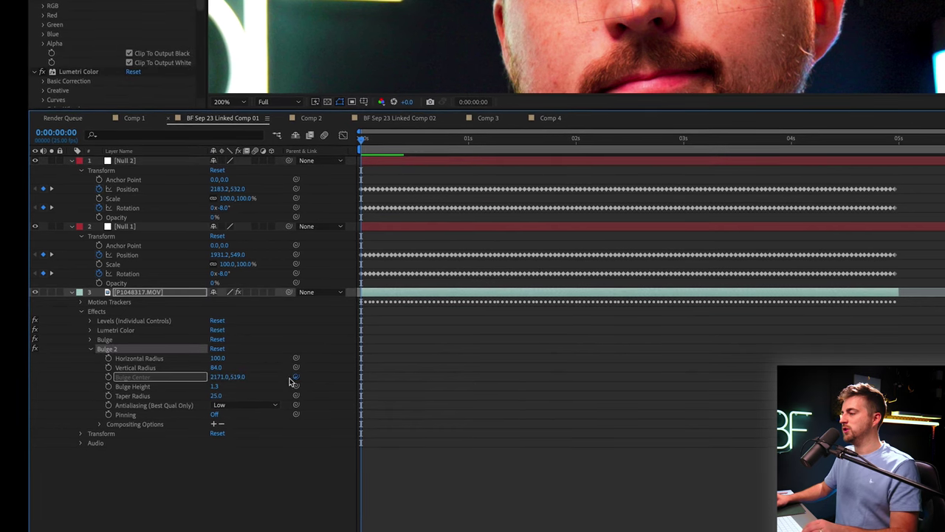
drag(298, 377, 113, 190)
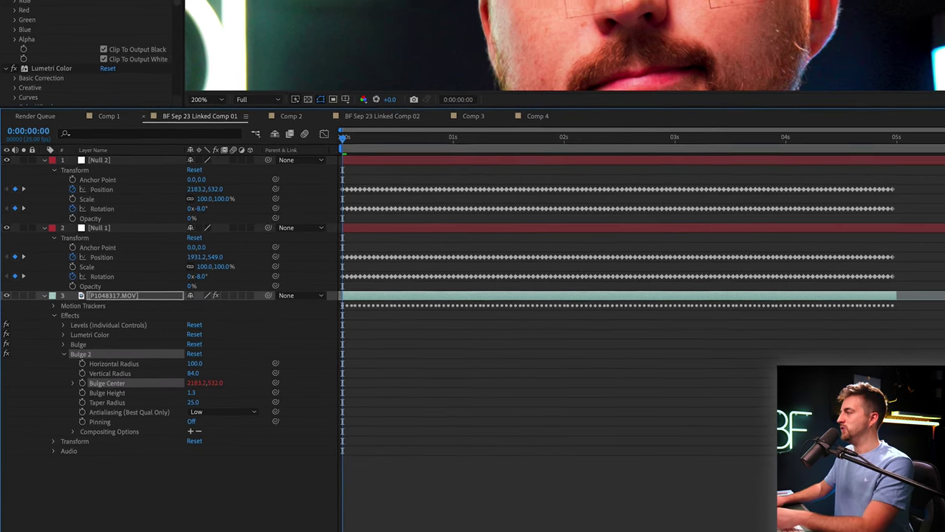
Step: Select Null 2's keyframes and shift its whole Position path to about 2171, 514 at the first frame, centering the linked bulge on the eye
drag(937, 180, 359, 201)
drag(325, 227, 325, 234)
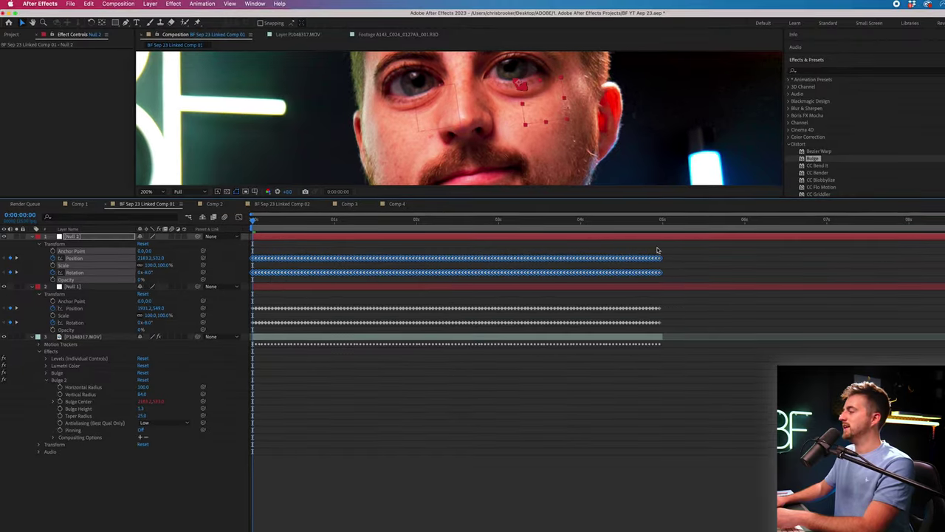
drag(690, 247, 223, 283)
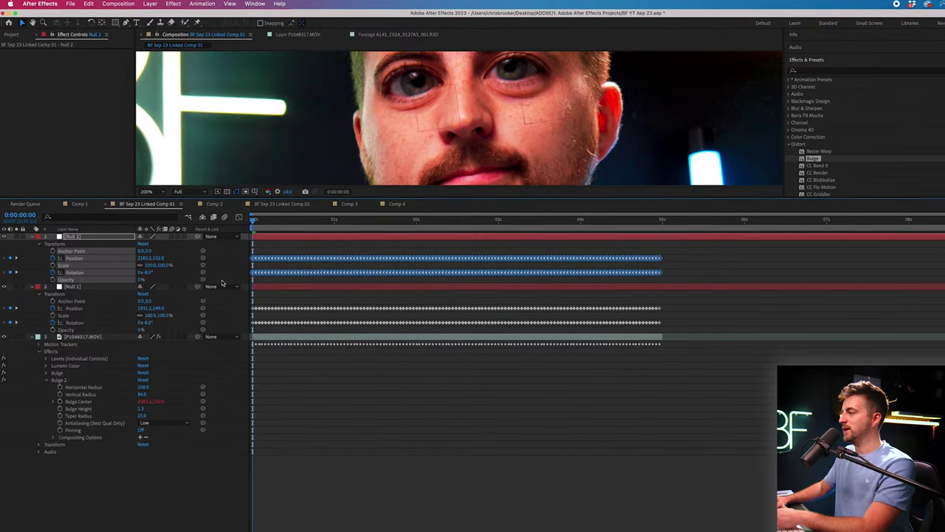
drag(549, 107, 547, 102)
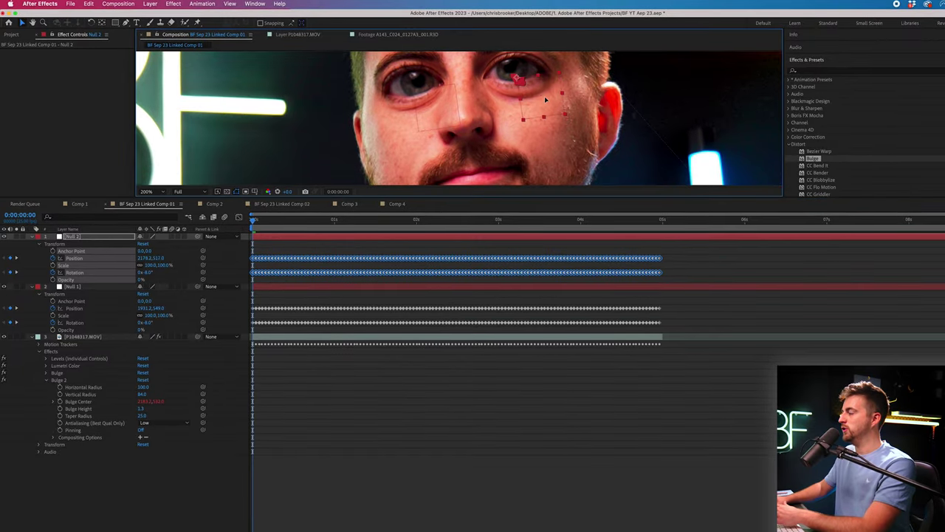
click(543, 99)
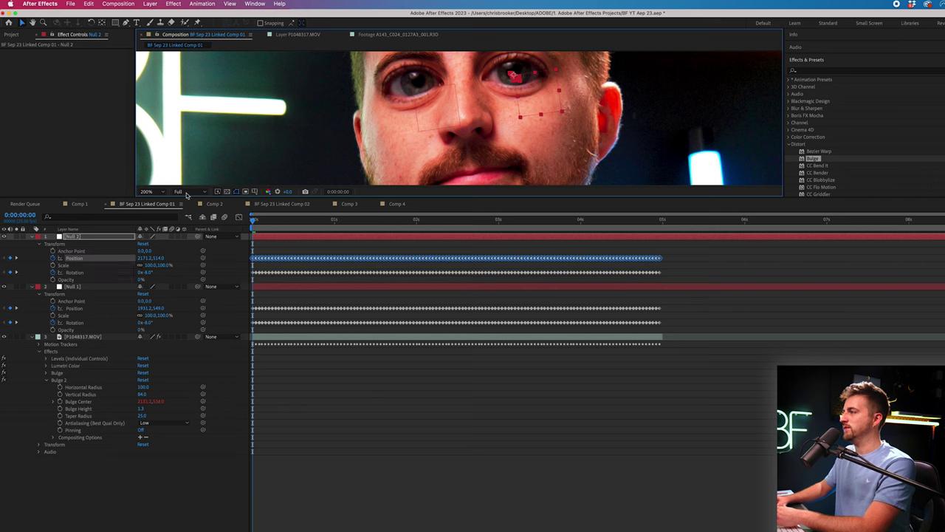
key(shift+slash)
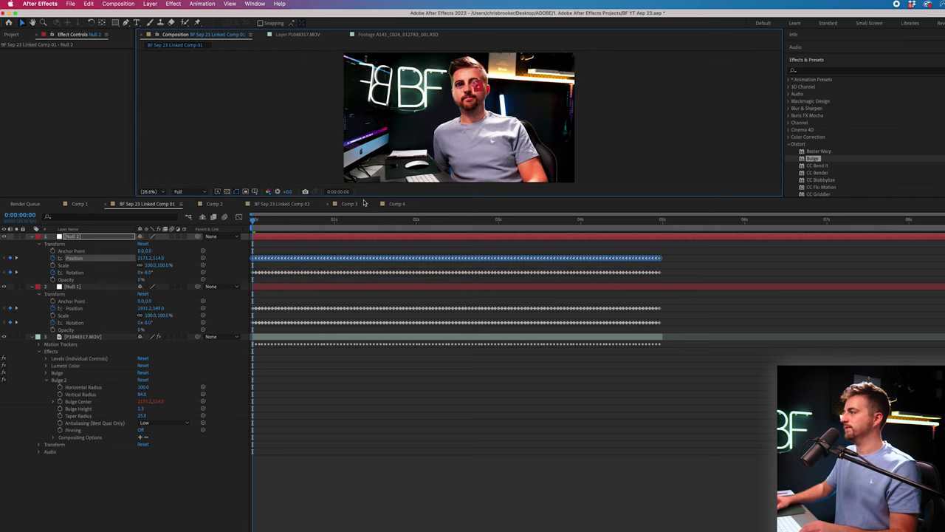